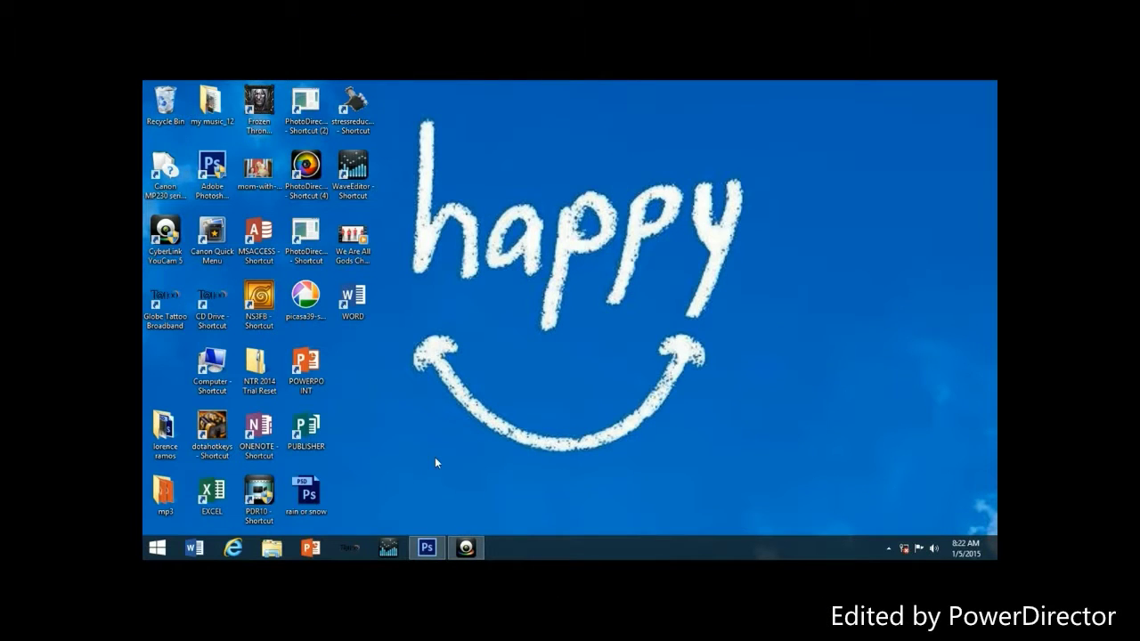
Step: Switch to Photoshop and open the mom-with-kids JPG photo from the Desktop
{"action": "left_click", "coordinate": [427, 547]}
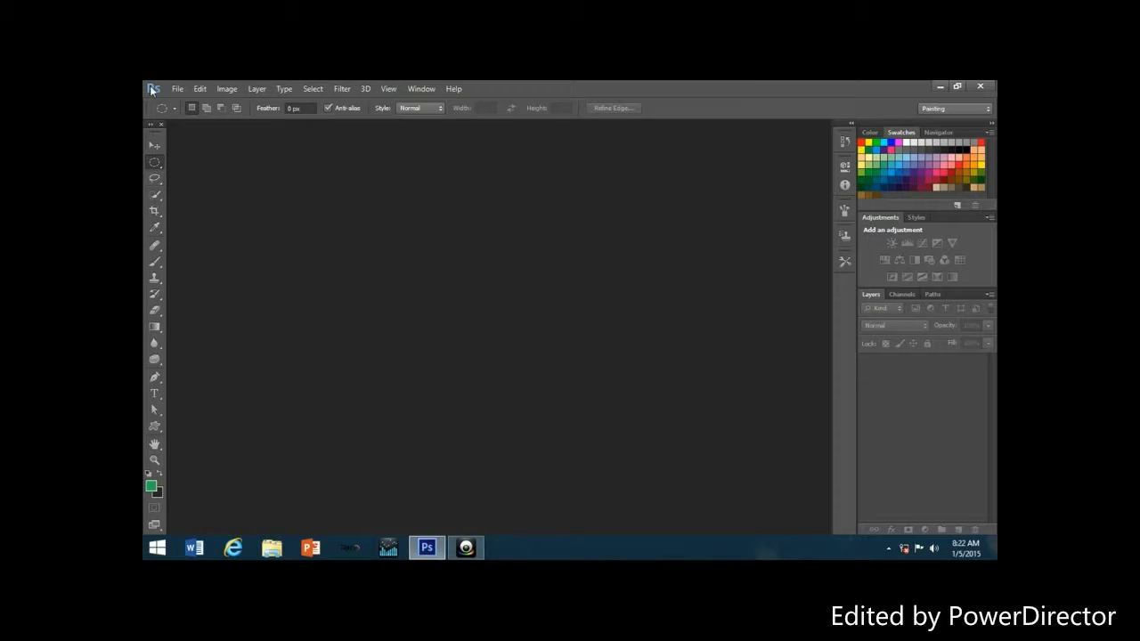
{"action": "left_click", "coordinate": [178, 89]}
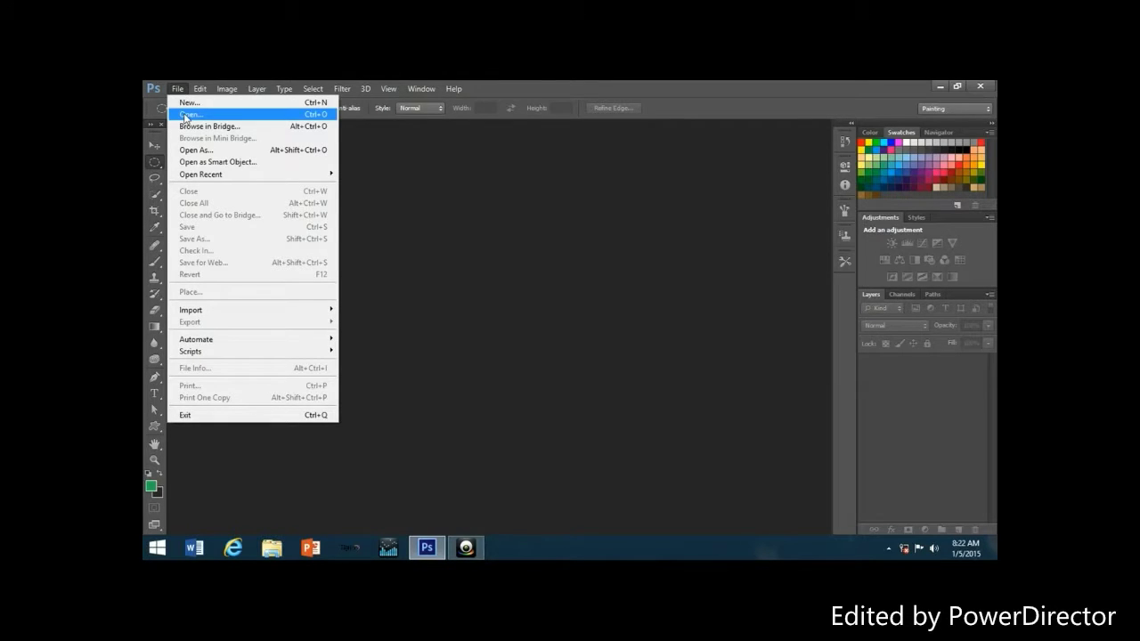
{"action": "left_click", "coordinate": [184, 116]}
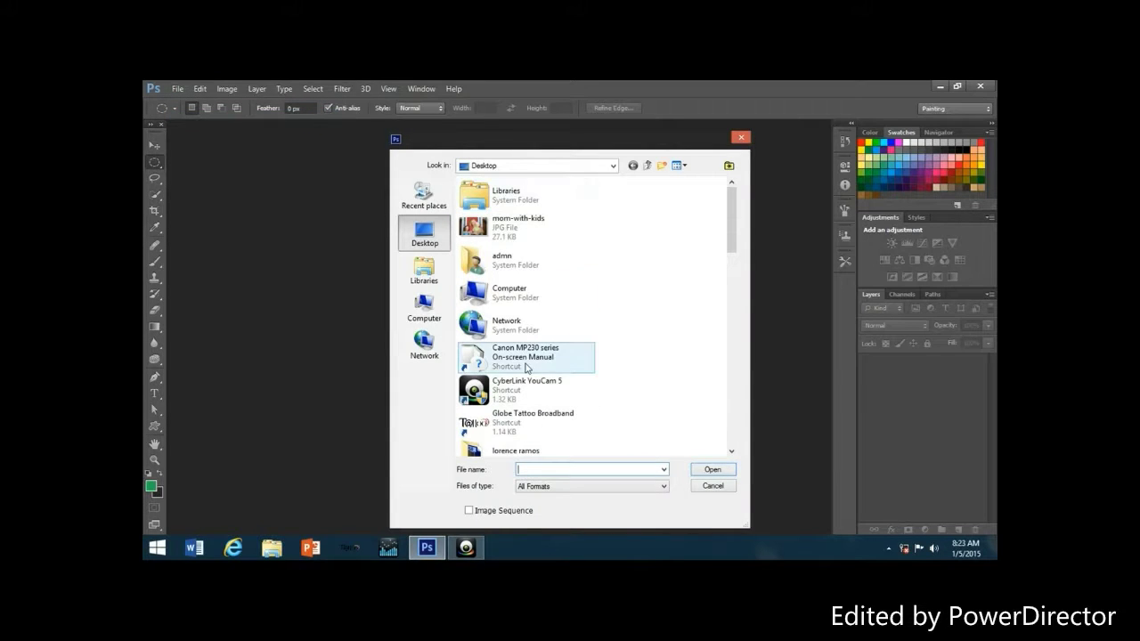
{"action": "double_click", "coordinate": [519, 229]}
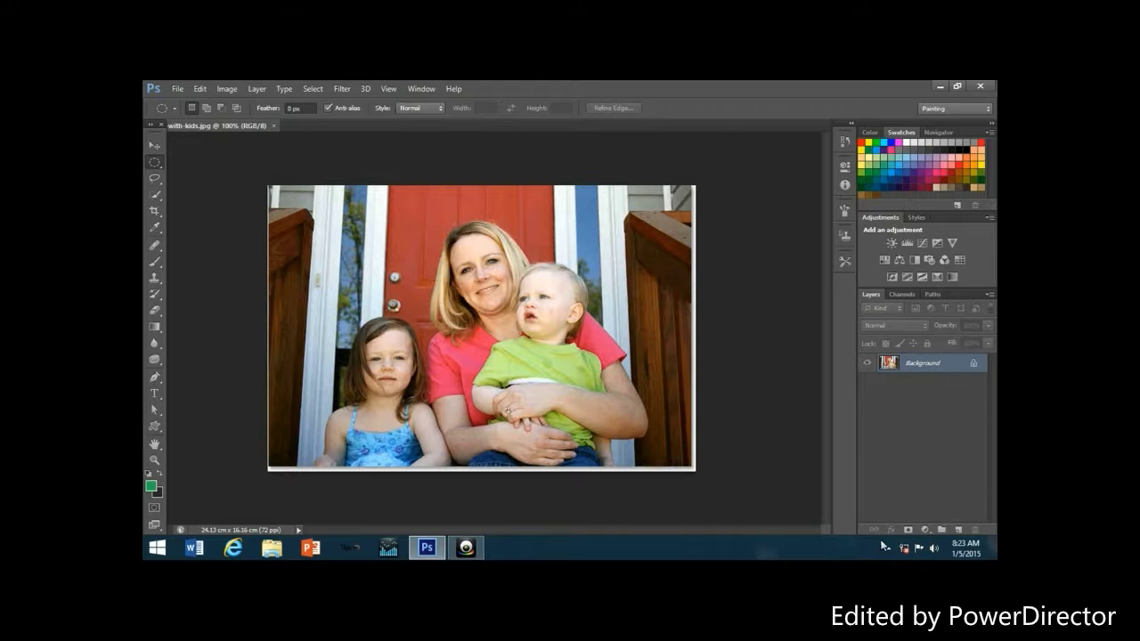
Step: Add a Hue/Saturation adjustment layer above the photo with Colorize enabled and the hue set to 40
{"action": "left_click", "coordinate": [923, 531]}
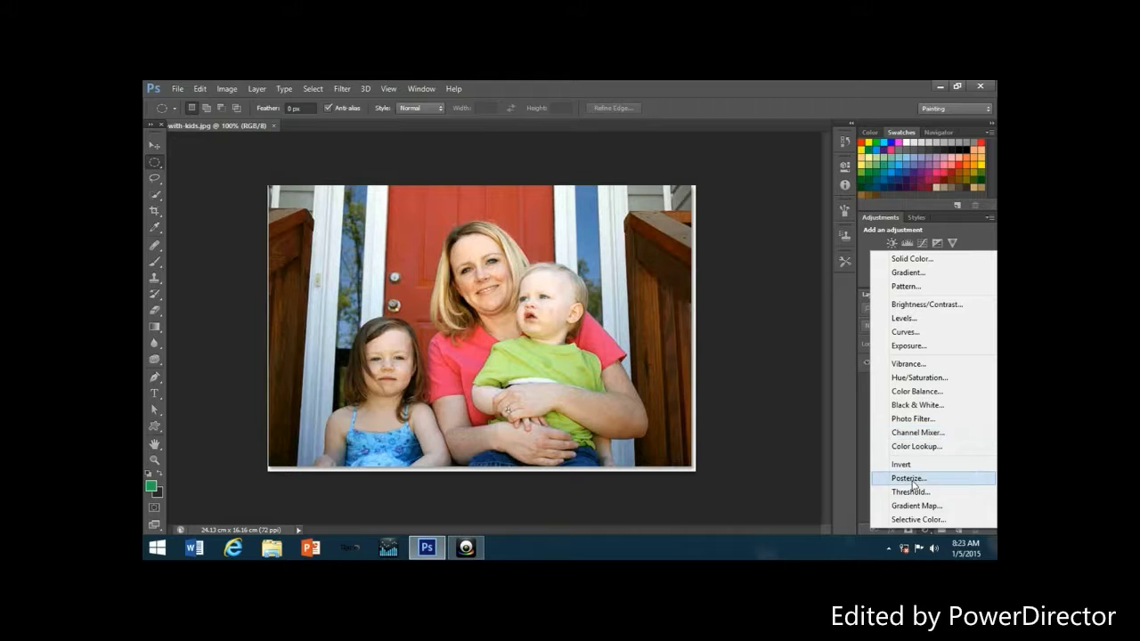
{"action": "left_click", "coordinate": [909, 381]}
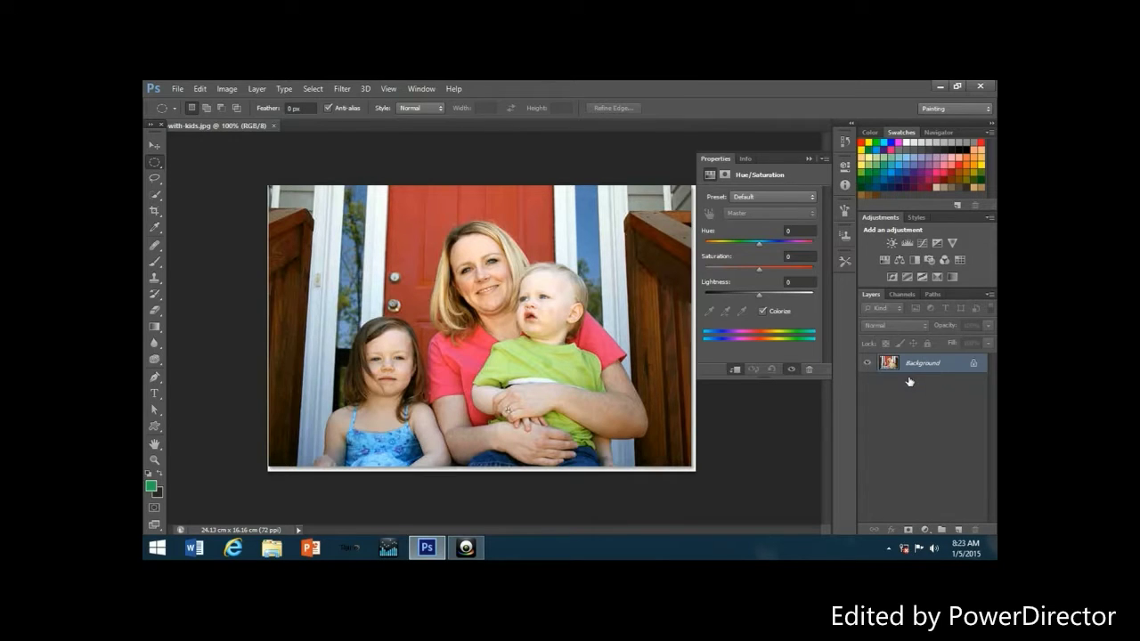
{"action": "left_click", "coordinate": [763, 310]}
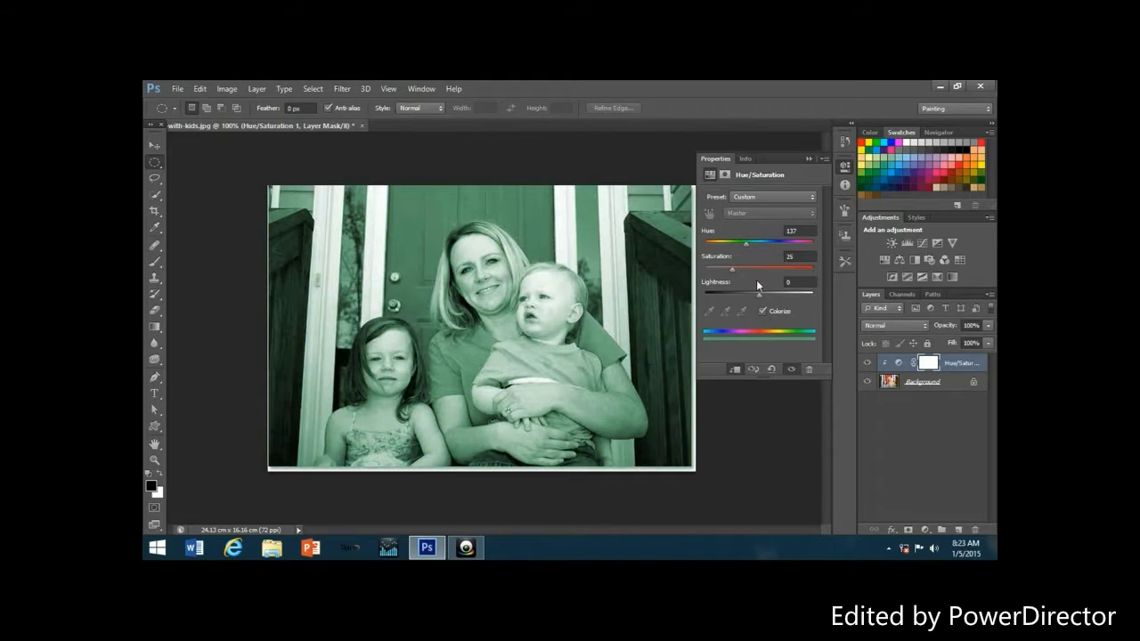
{"action": "left_click", "coordinate": [800, 232]}
{"action": "type", "text": "1"}
{"action": "type", "text": "40"}
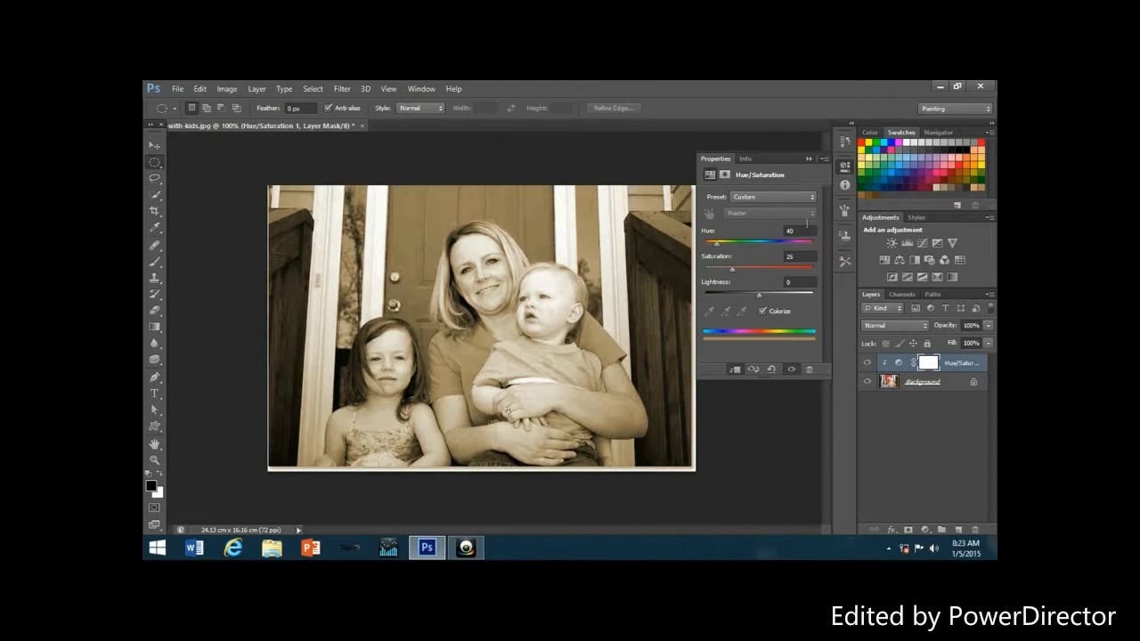
{"action": "left_click", "coordinate": [806, 158]}
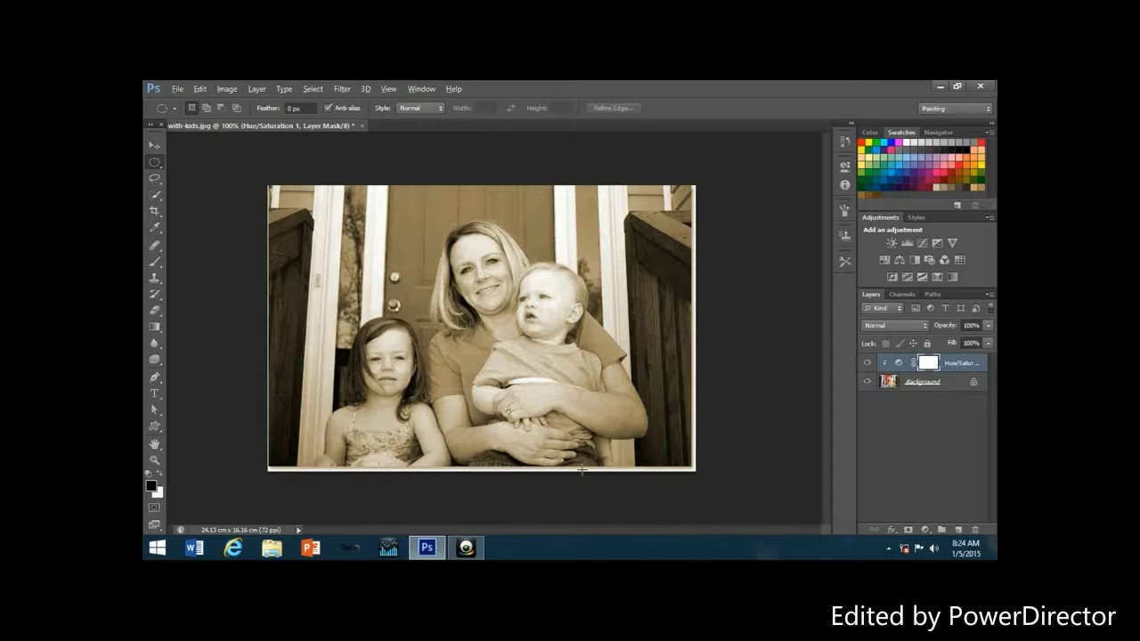
Step: Stamp all visible layers into a new layer above the adjustment layer and name it "glow"
{"action": "left_click", "coordinate": [257, 89]}
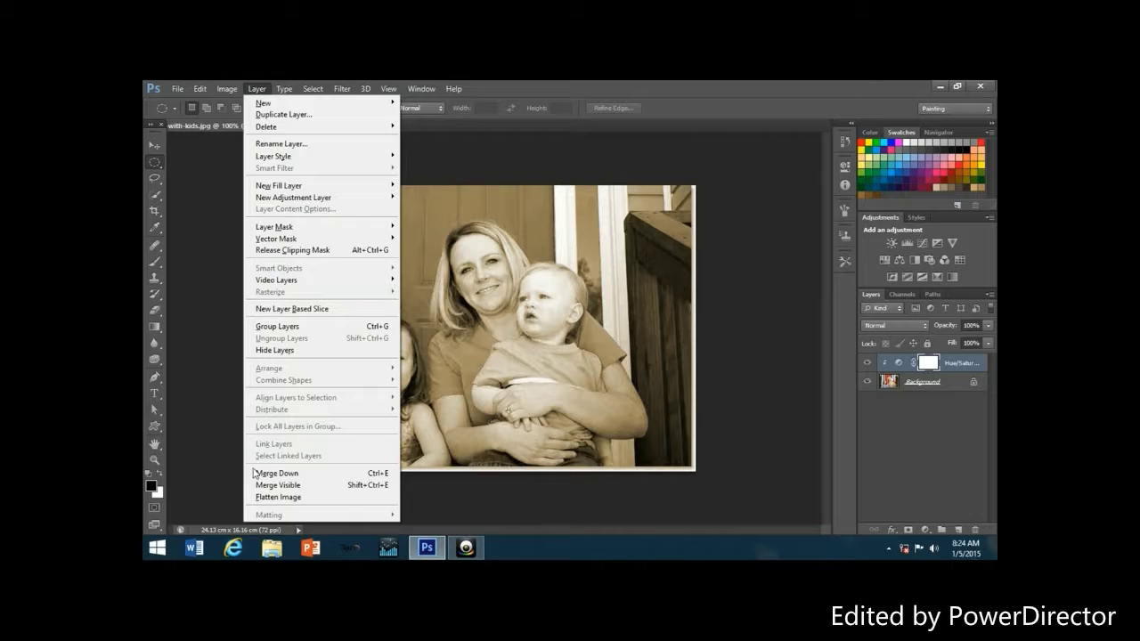
{"action": "left_click", "coordinate": [258, 484]}
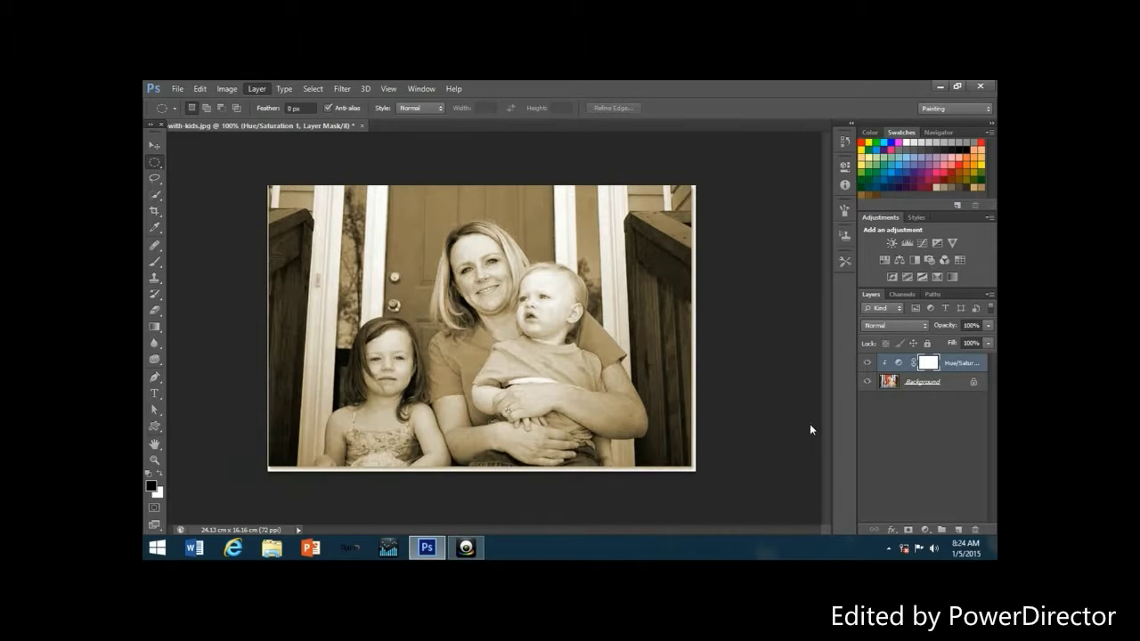
{"action": "key", "text": "ctrl+shift+alt+n"}
{"action": "key", "text": "ctrl+shift+alt+e"}
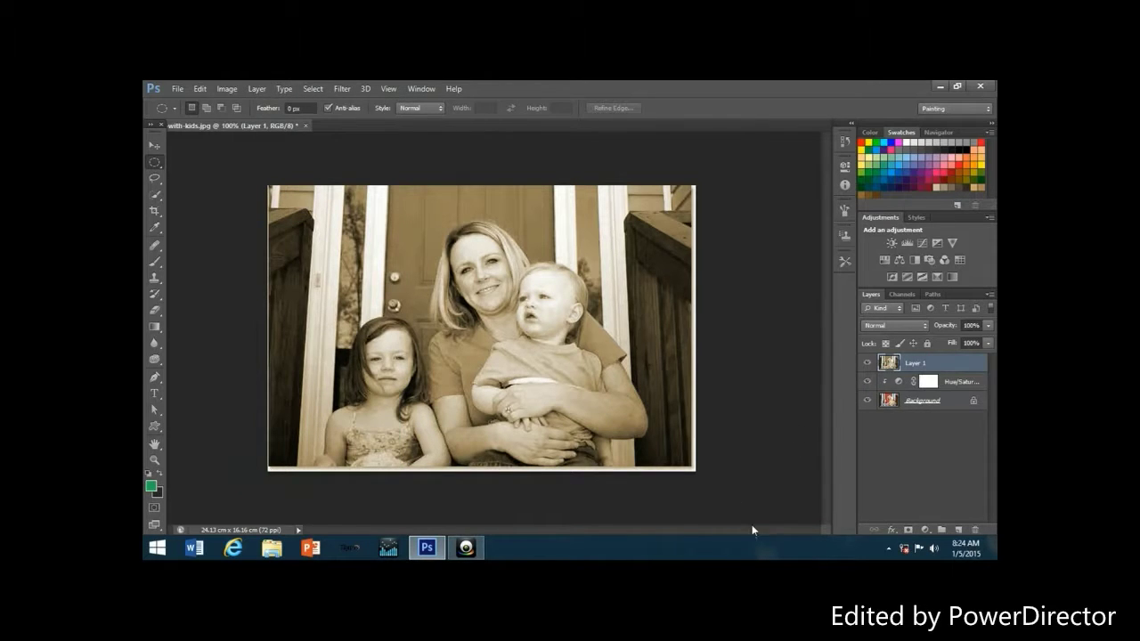
{"action": "double_click", "coordinate": [912, 363]}
{"action": "key", "text": "BackSpace"}
{"action": "type", "text": "glow"}
{"action": "key", "text": "Return"}
Step: Apply a Gaussian Blur with a radius of 6 pixels to the glow layer
{"action": "left_click", "coordinate": [343, 89]}
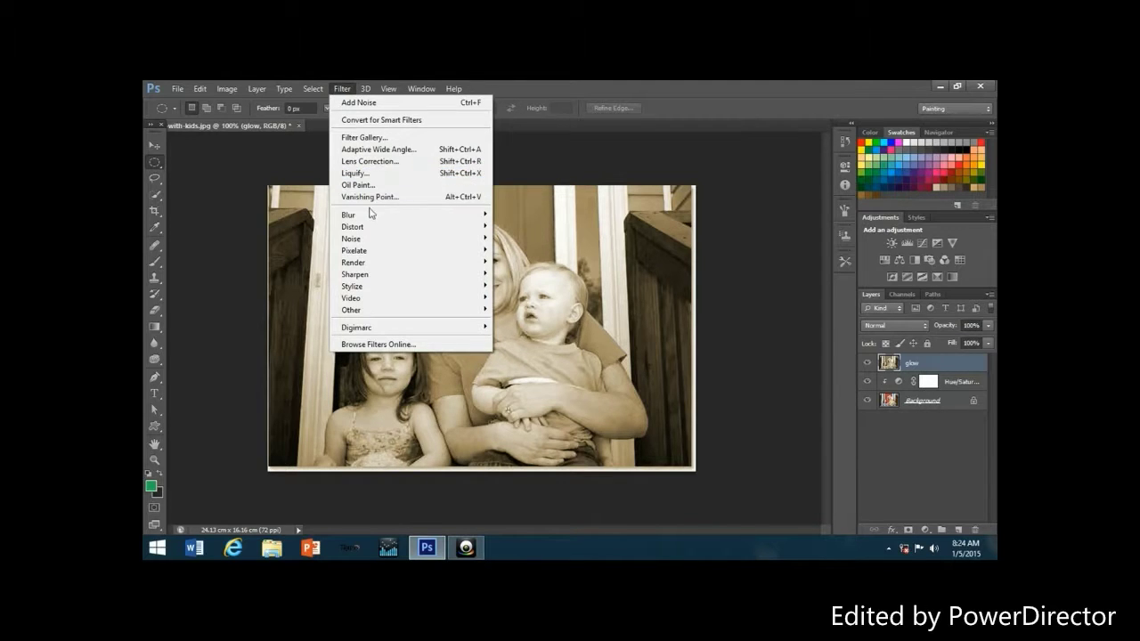
{"action": "mouse_move", "coordinate": [371, 215]}
{"action": "left_click", "coordinate": [527, 305]}
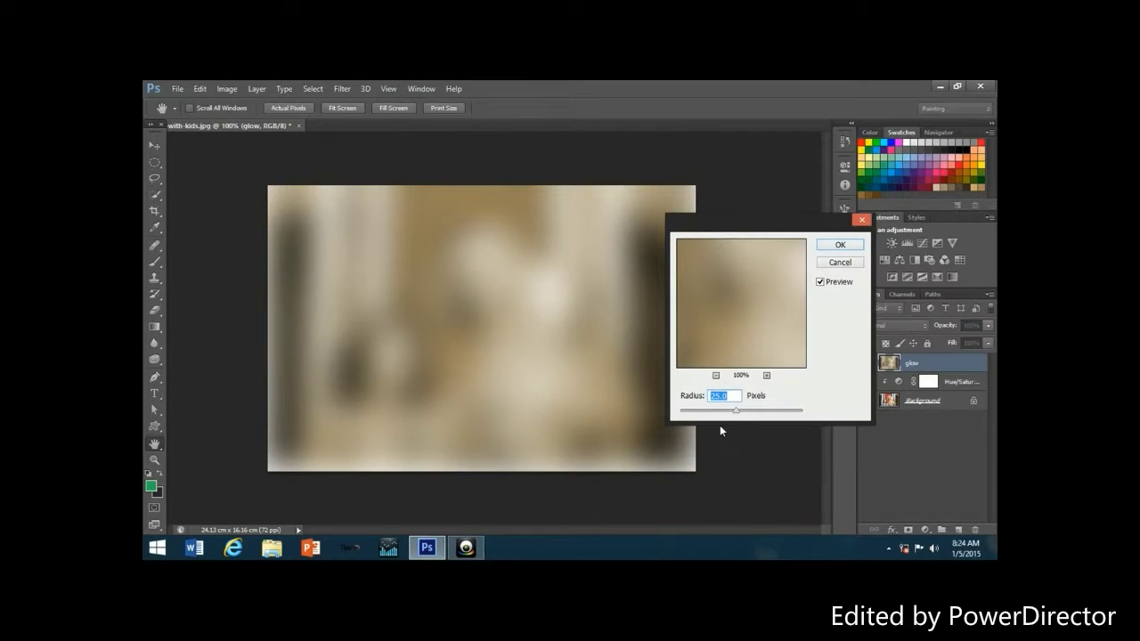
{"action": "left_click_drag", "start_coordinate": [737, 412], "coordinate": [717, 415]}
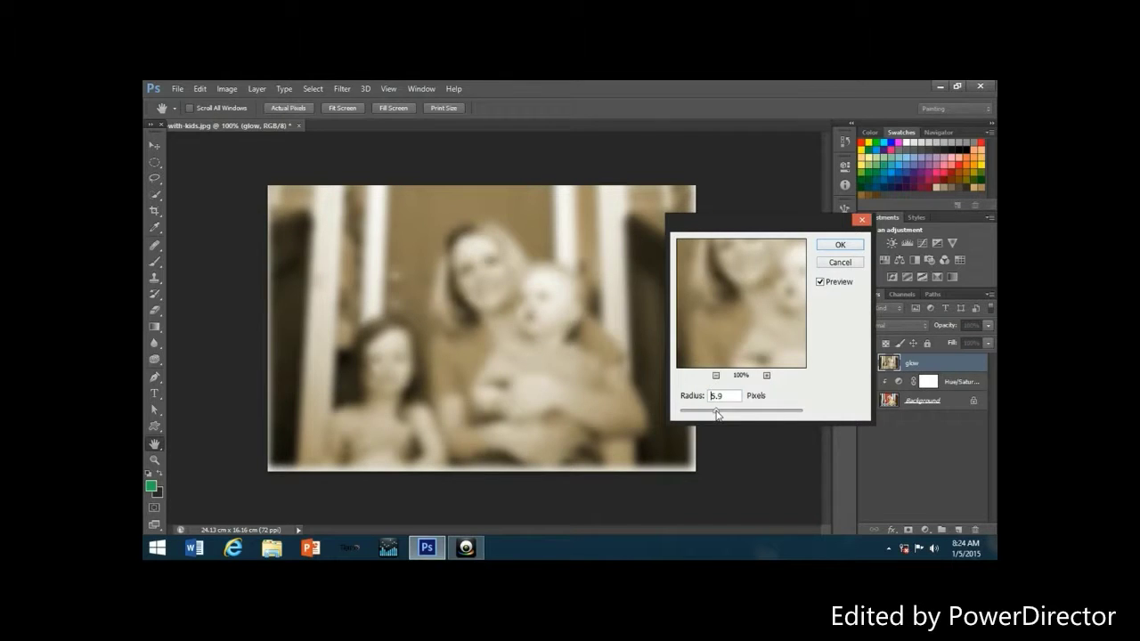
{"action": "double_click", "coordinate": [718, 395]}
{"action": "type", "text": "6"}
{"action": "left_click", "coordinate": [841, 245]}
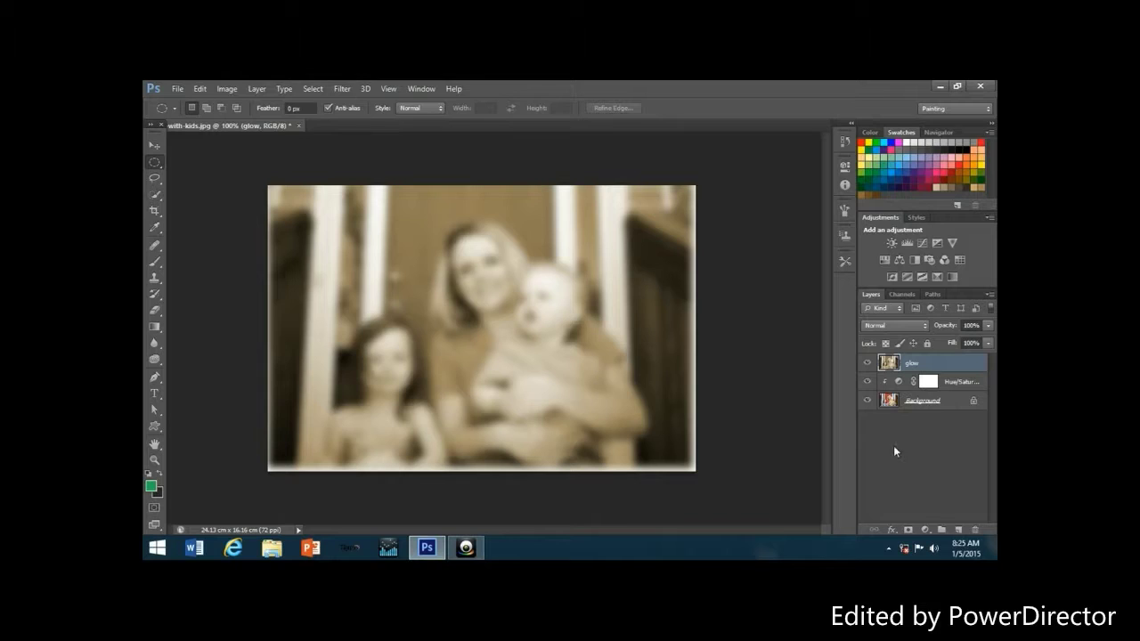
Step: Set the glow layer's blend mode to Overlay and lower its opacity to 70%
{"action": "left_click", "coordinate": [925, 329]}
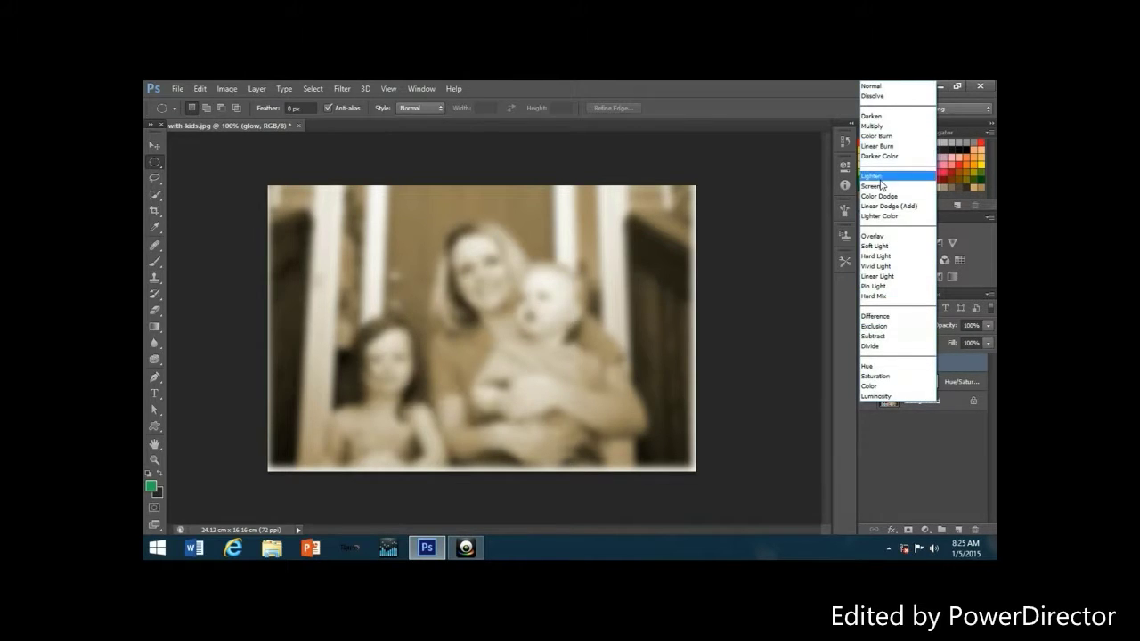
{"action": "left_click", "coordinate": [872, 235]}
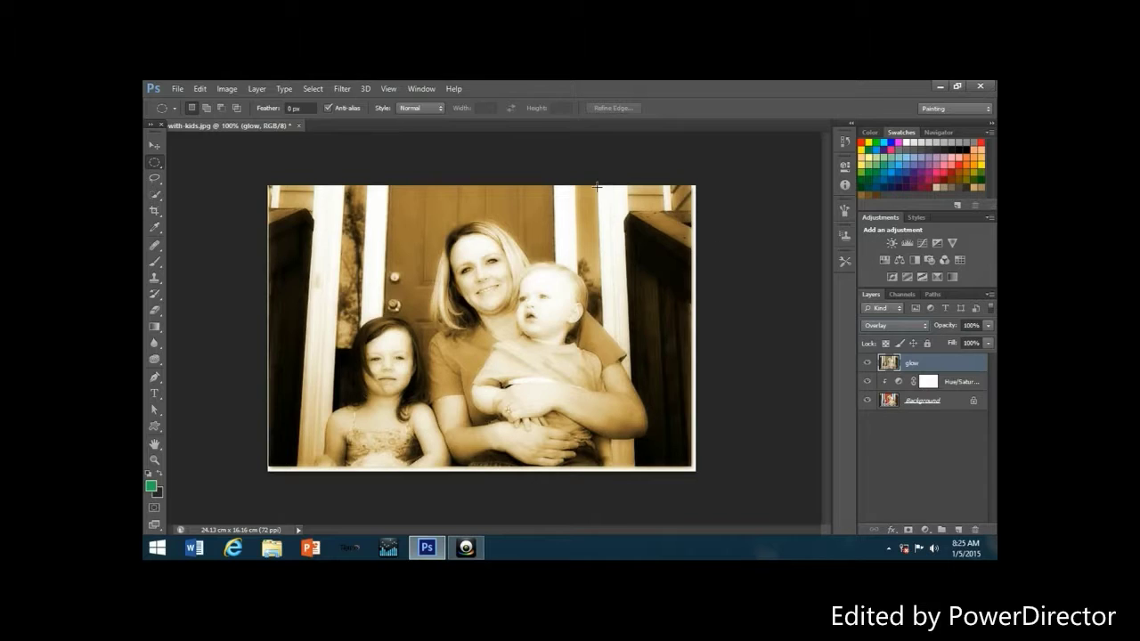
{"action": "left_click", "coordinate": [990, 326]}
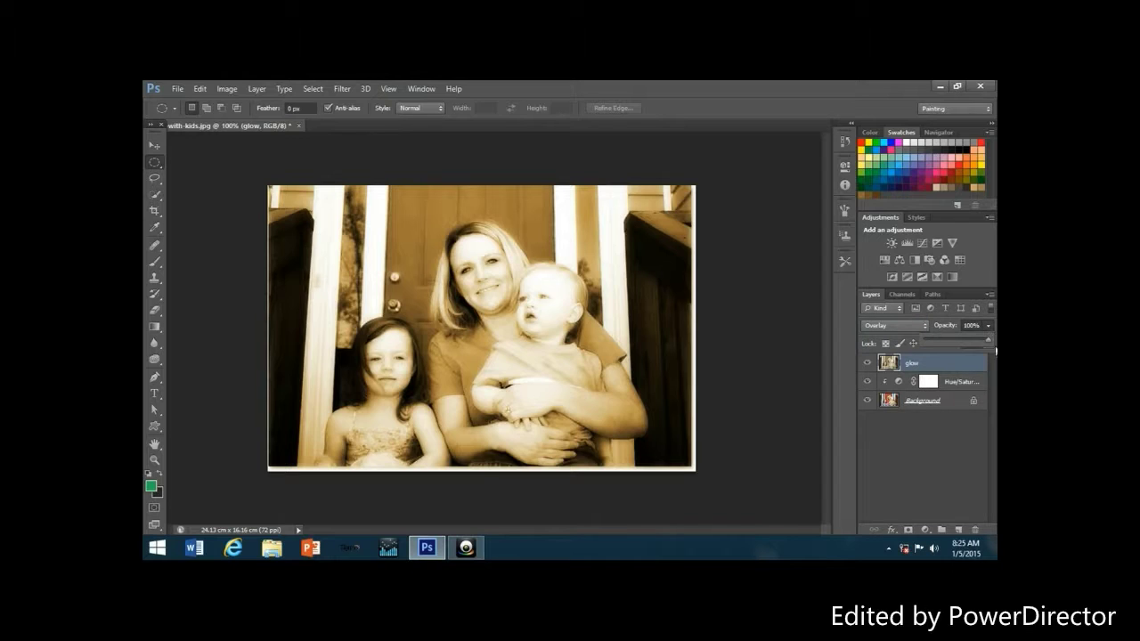
{"action": "left_click_drag", "start_coordinate": [990, 344], "coordinate": [987, 343]}
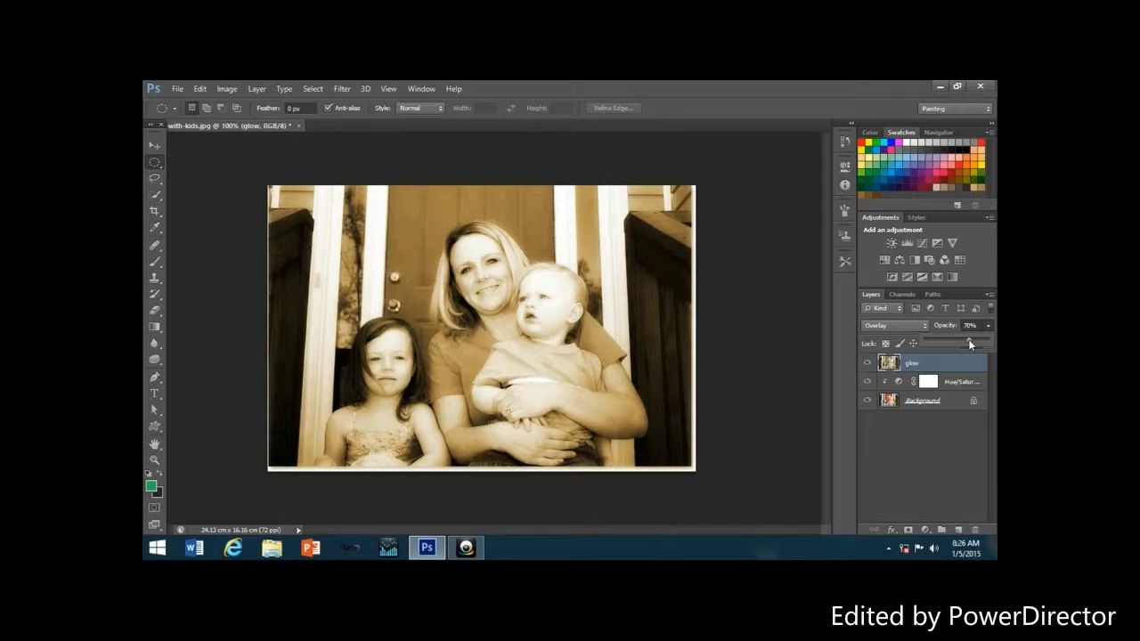
{"action": "left_click_drag", "start_coordinate": [969, 344], "coordinate": [970, 341]}
Step: Create a new empty layer named "edges" above the glow layer
{"action": "left_click", "coordinate": [956, 529], "text": "alt"}
{"action": "key", "text": "BackSpace"}
{"action": "type", "text": "edges"}
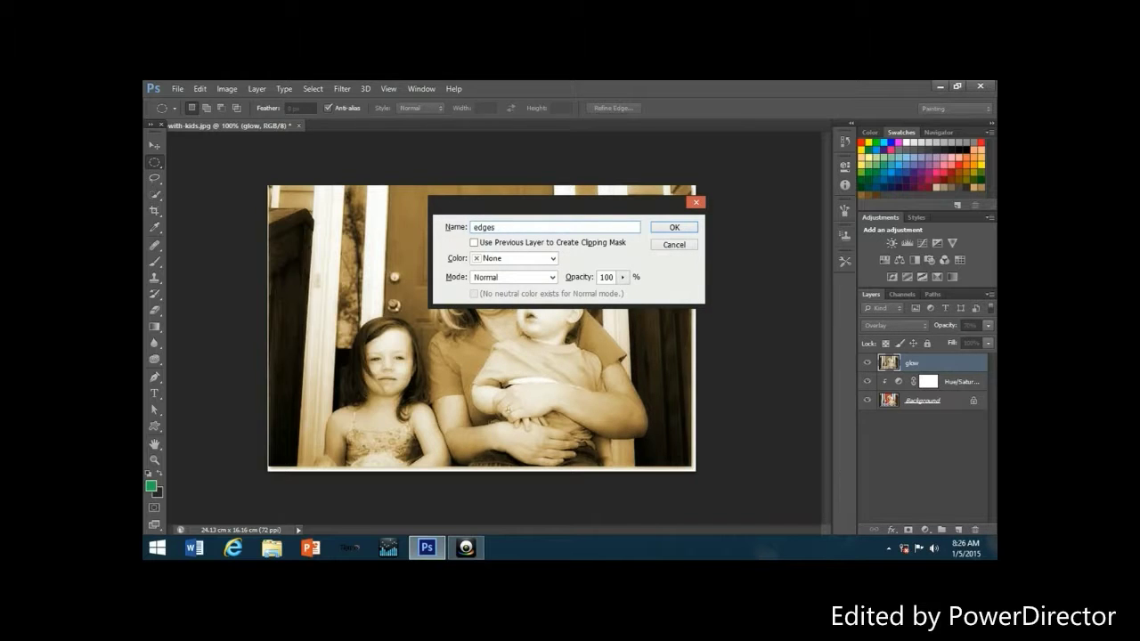
{"action": "key", "text": "Return"}
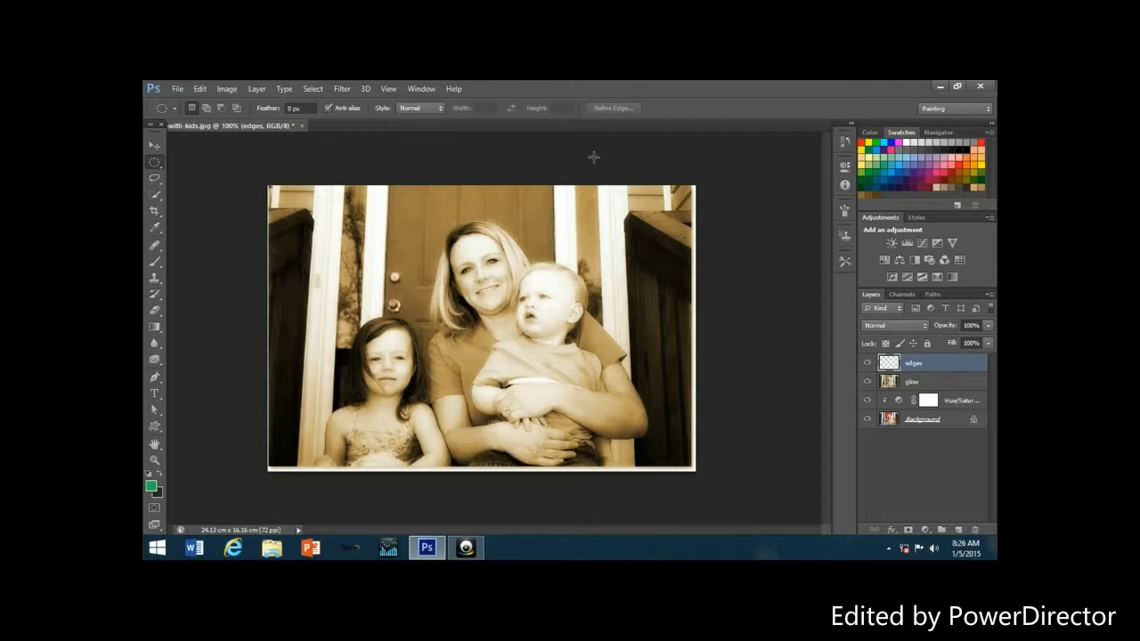
Step: Fill the edges layer with black in Normal mode at 100% opacity
{"action": "left_click", "coordinate": [203, 89]}
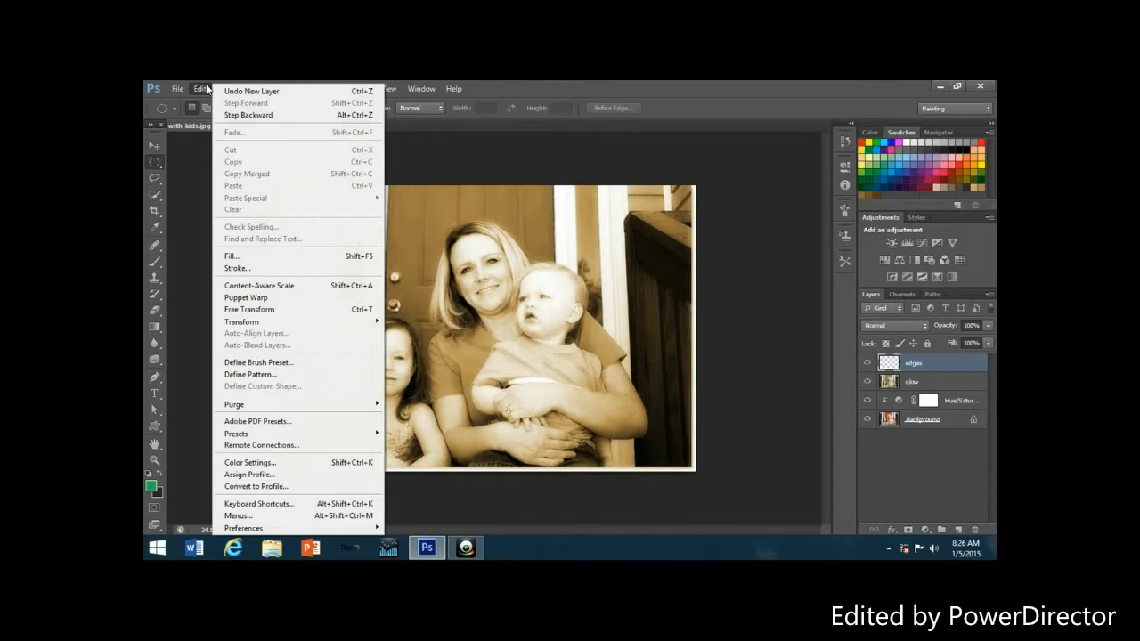
{"action": "left_click", "coordinate": [232, 255]}
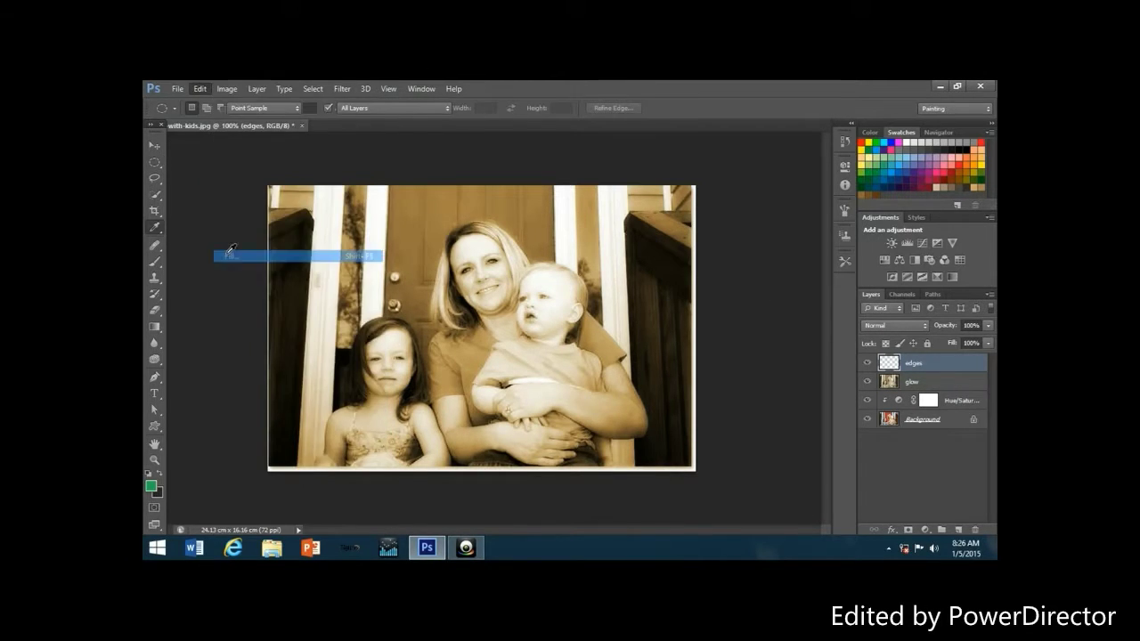
{"action": "left_click", "coordinate": [540, 299]}
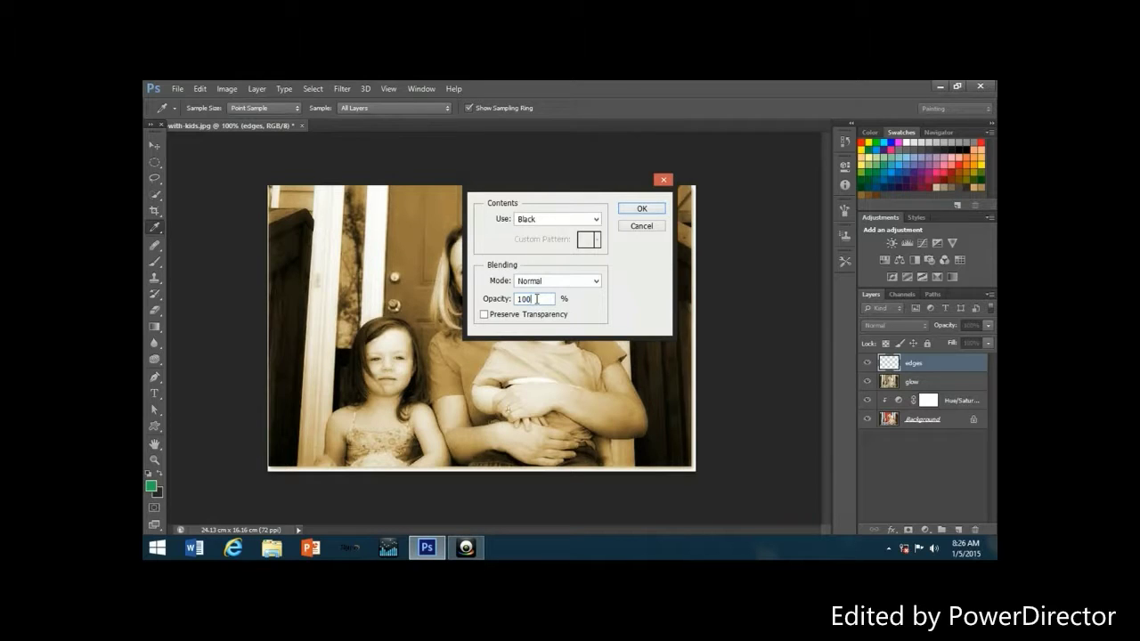
{"action": "left_click", "coordinate": [639, 209]}
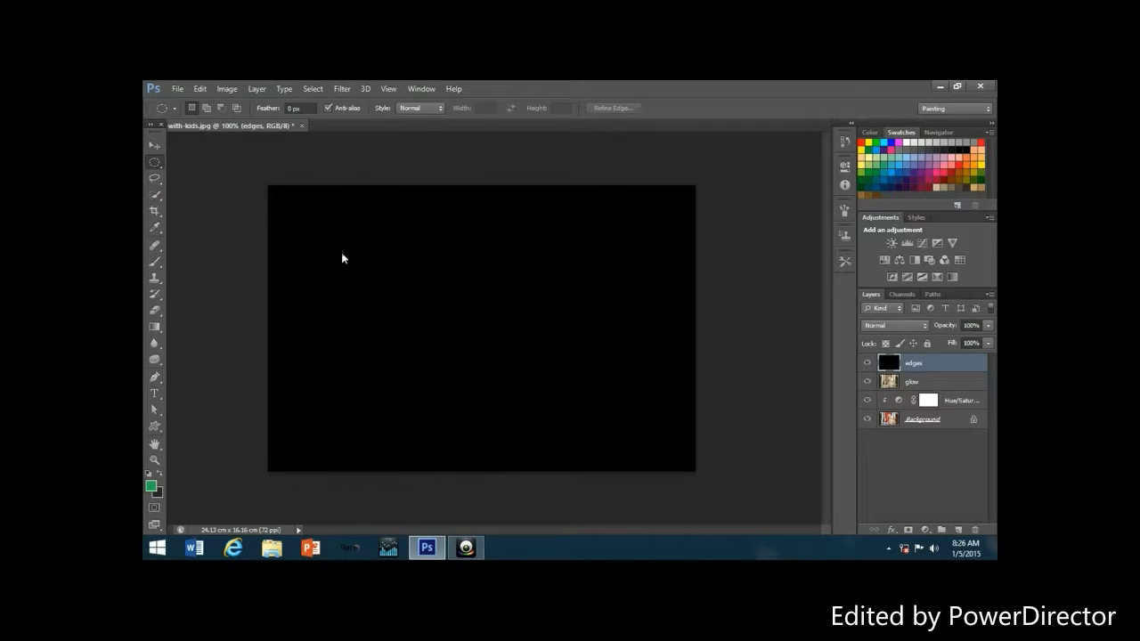
Step: Make an elliptical selection spanning the whole canvas and add a layer mask that hides the selected area of the edges layer
{"action": "right_click", "coordinate": [154, 162]}
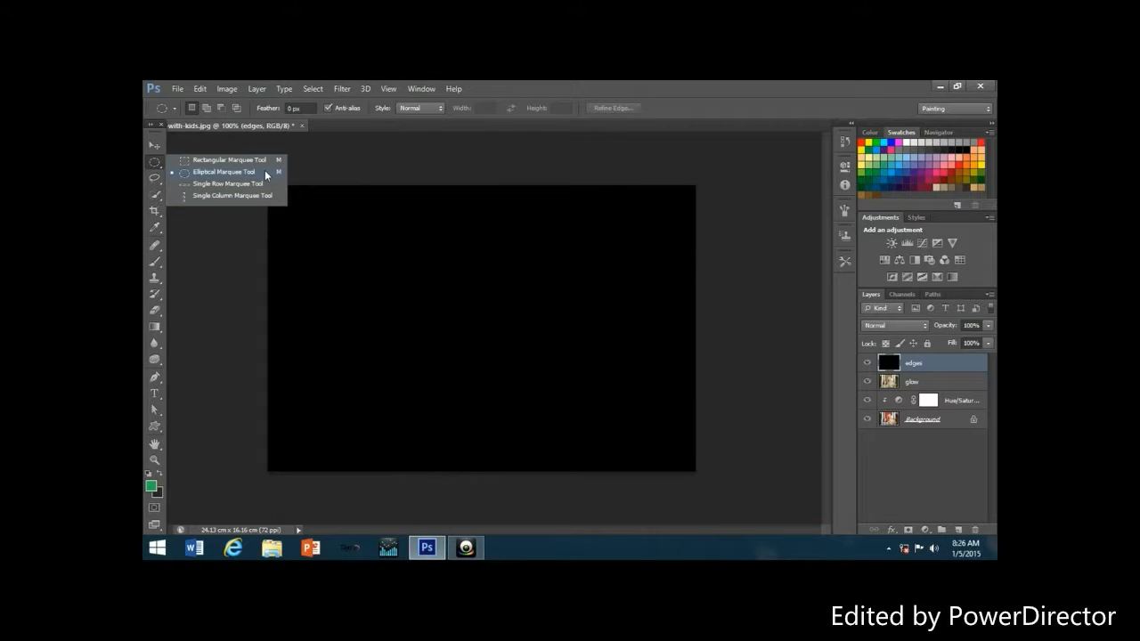
{"action": "left_click", "coordinate": [266, 172]}
{"action": "left_click_drag", "start_coordinate": [269, 187], "coordinate": [692, 468]}
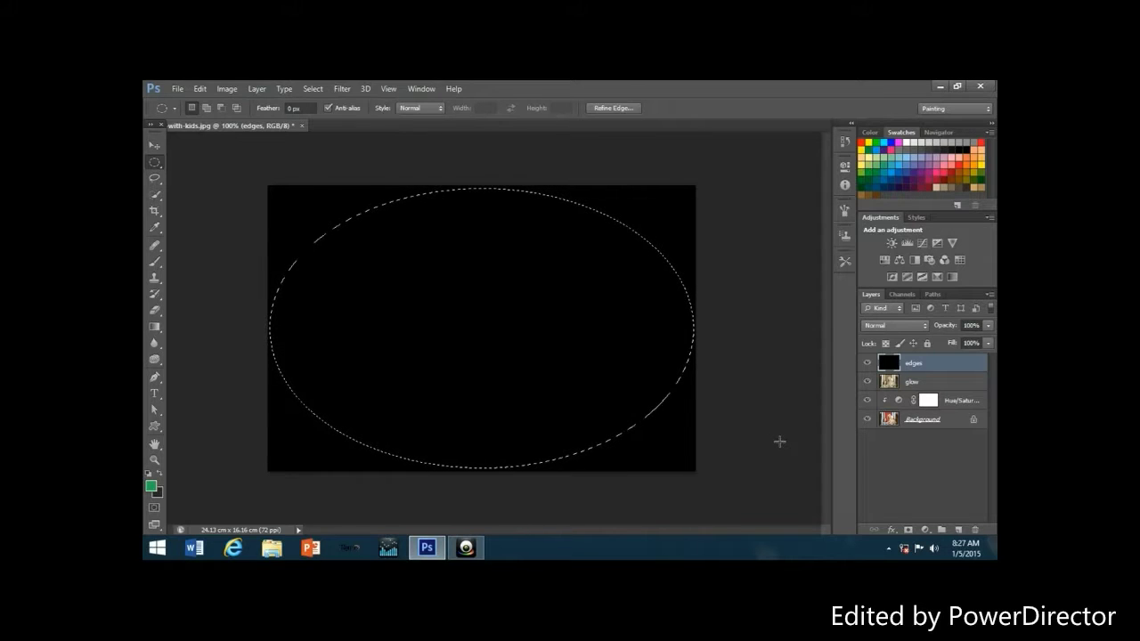
{"action": "key", "text": "alt"}
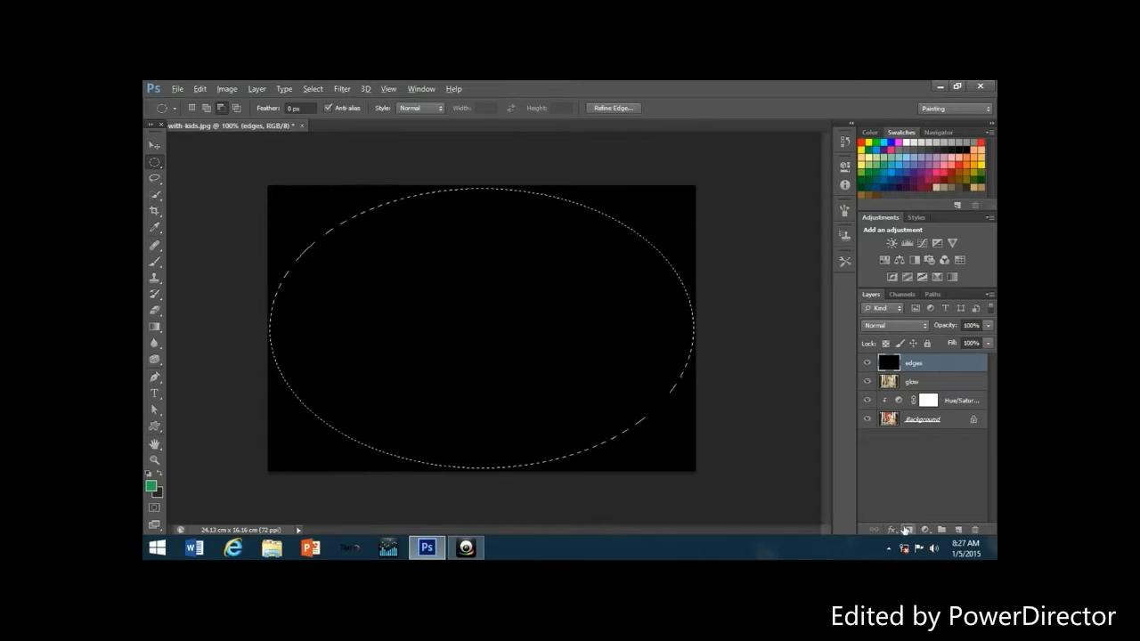
{"action": "left_click", "coordinate": [908, 531], "text": "alt"}
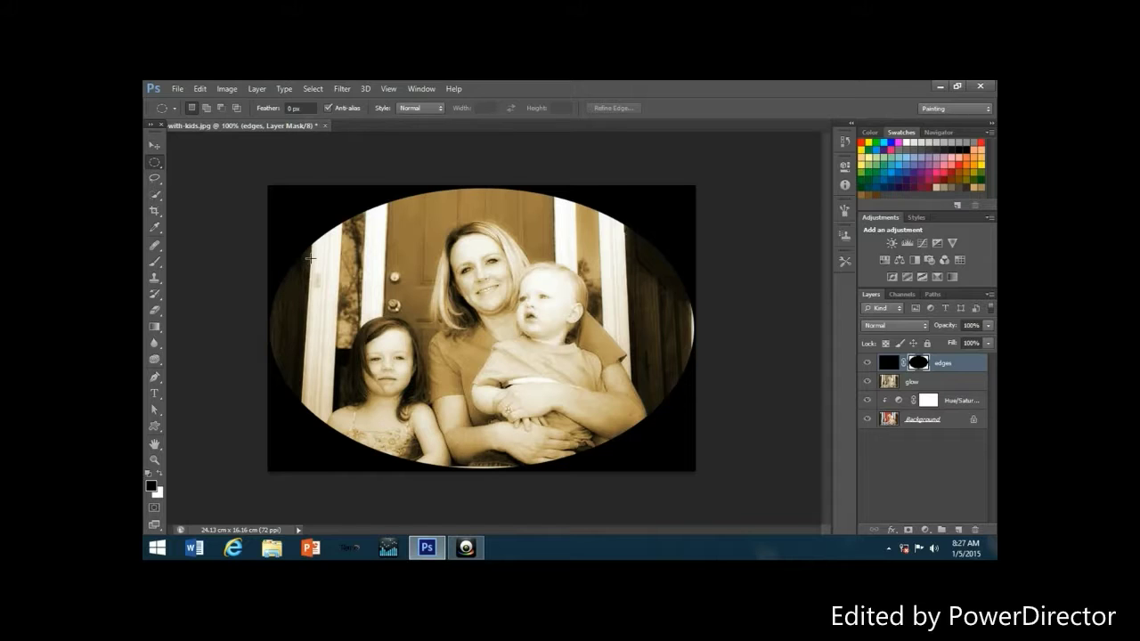
Step: Soften the edges layer's mask with a Gaussian Blur of 25 pixels radius
{"action": "left_click", "coordinate": [346, 89]}
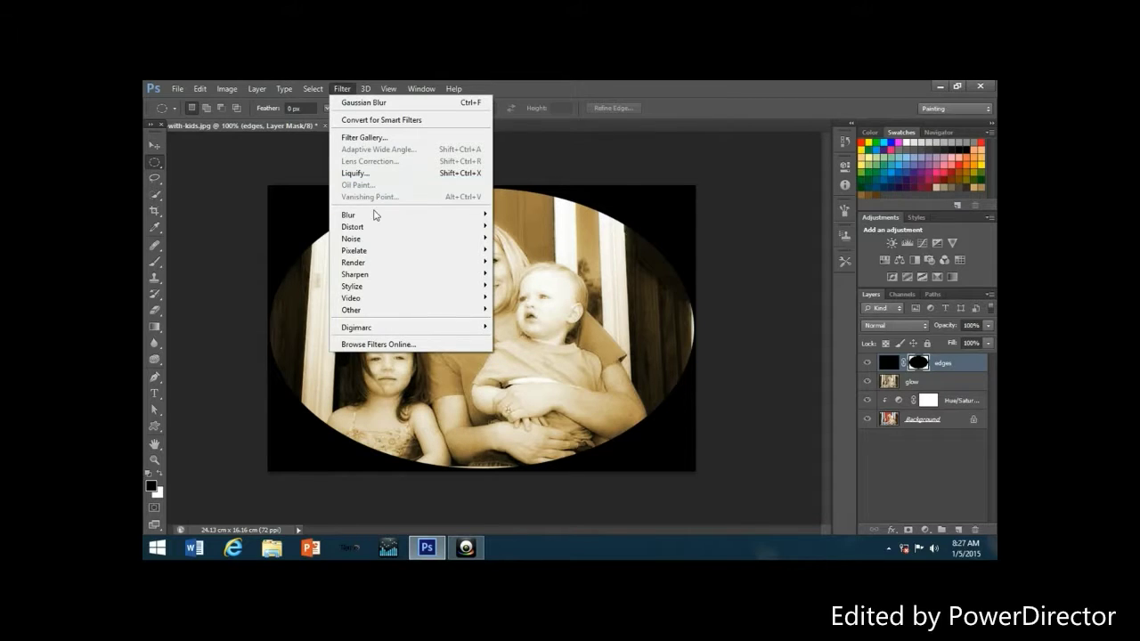
{"action": "mouse_move", "coordinate": [375, 215]}
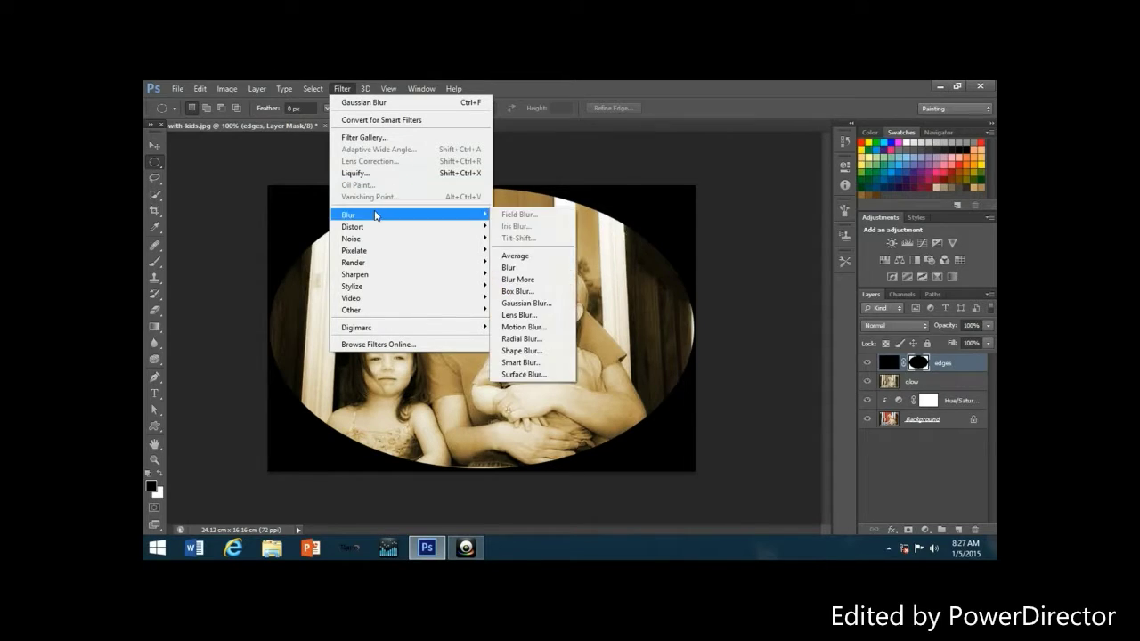
{"action": "left_click", "coordinate": [521, 305]}
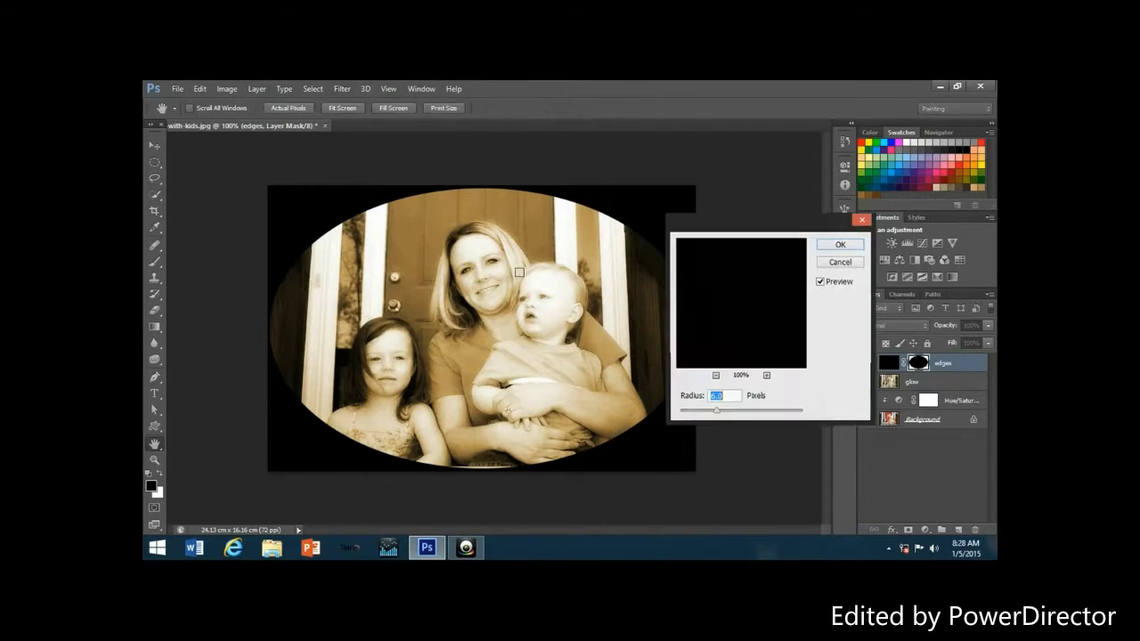
{"action": "key", "text": "BackSpace"}
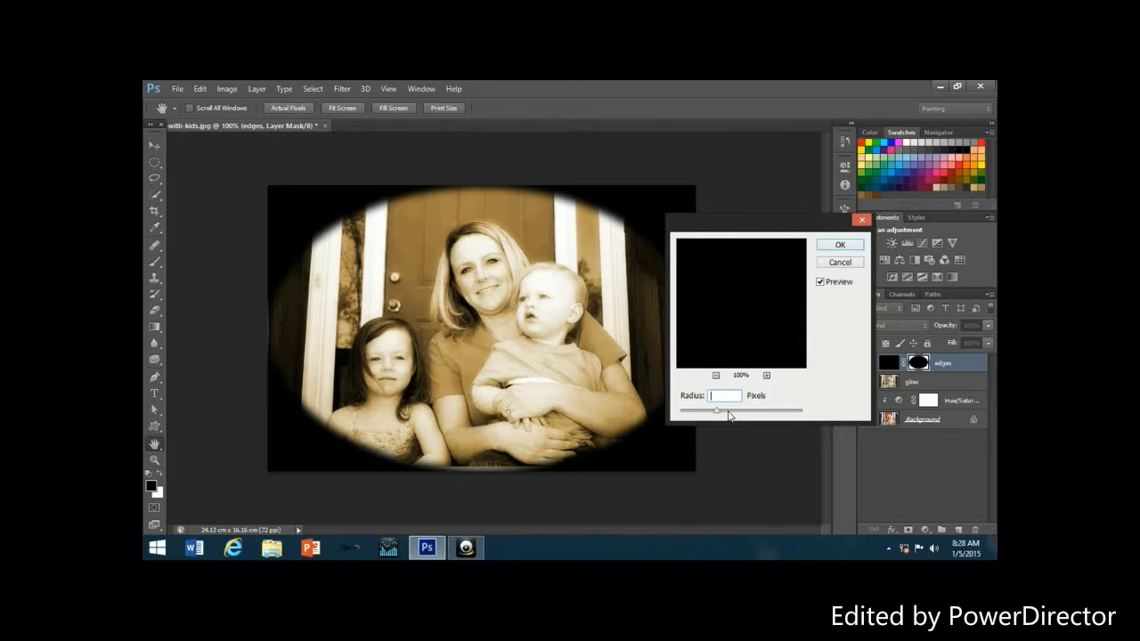
{"action": "type", "text": "25"}
{"action": "left_click", "coordinate": [837, 246]}
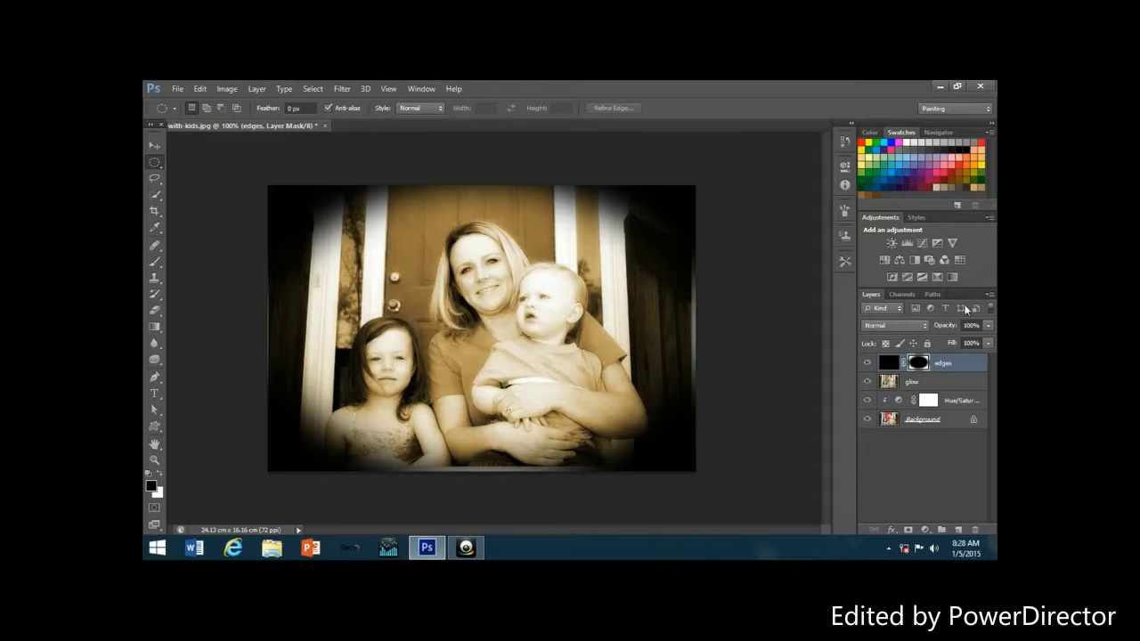
Step: Set the edges layer's opacity to 35%
{"action": "left_click", "coordinate": [987, 326]}
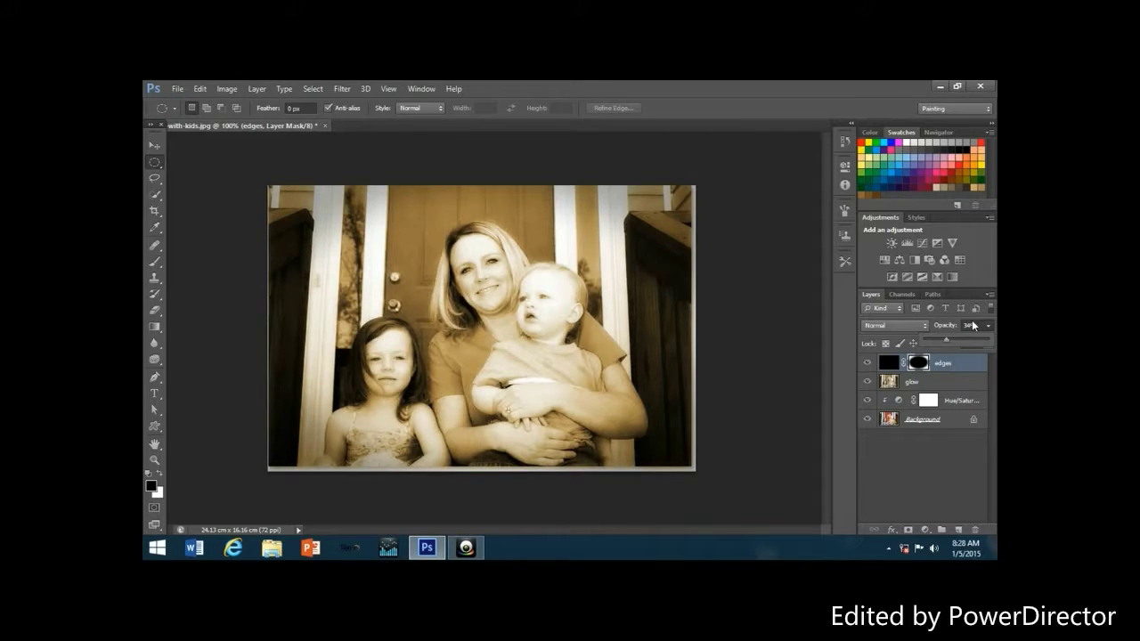
{"action": "left_click", "coordinate": [972, 325]}
{"action": "type", "text": "35"}
{"action": "key", "text": "Return"}
Step: Create a new layer named "noise" above the edges layer and fill it with black in Normal mode at 100% opacity
{"action": "left_click", "coordinate": [959, 531], "text": "alt"}
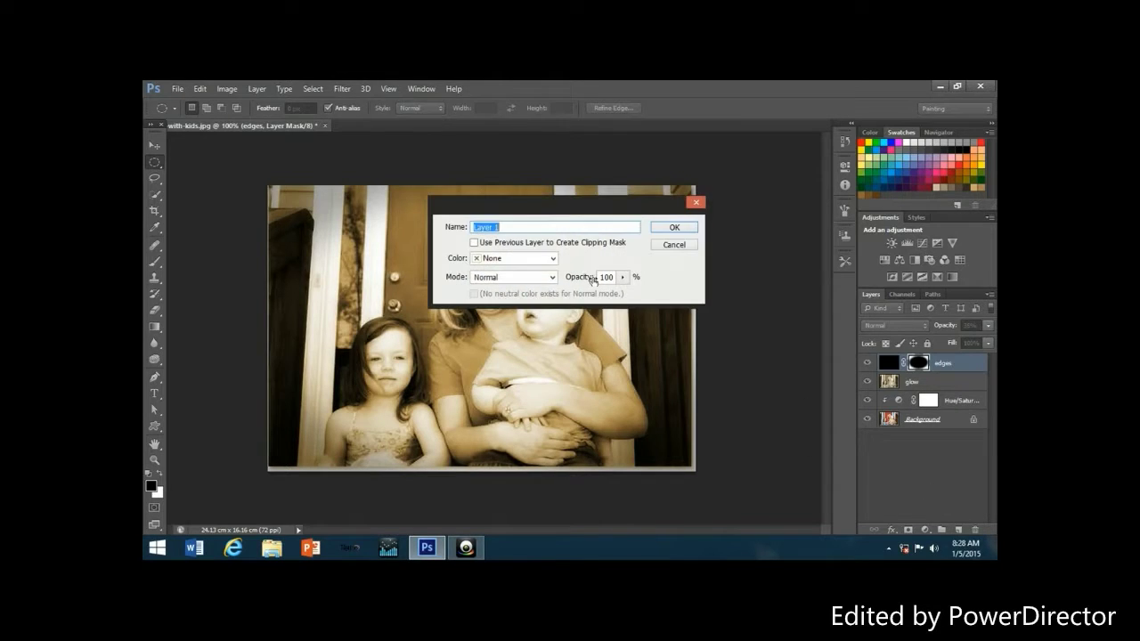
{"action": "type", "text": "no"}
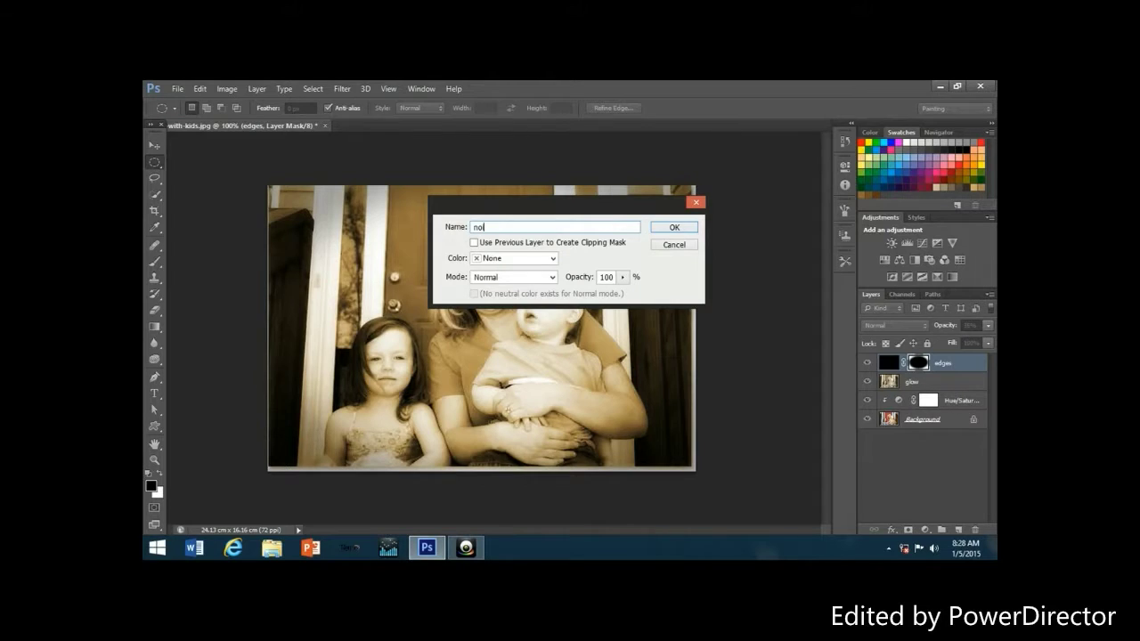
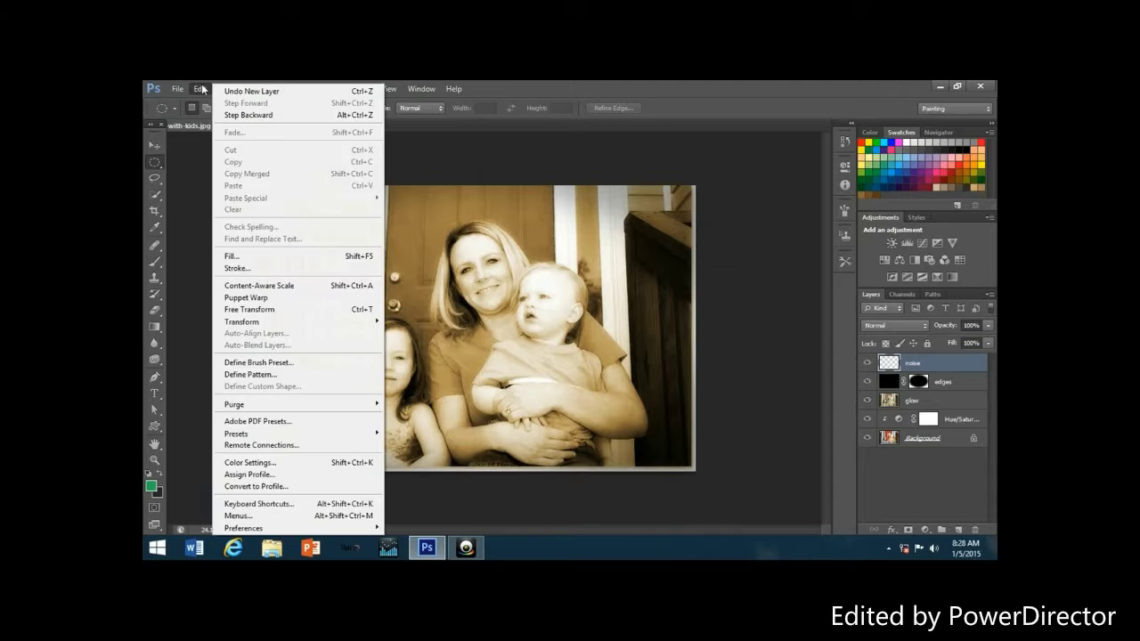
{"action": "left_click", "coordinate": [245, 253]}
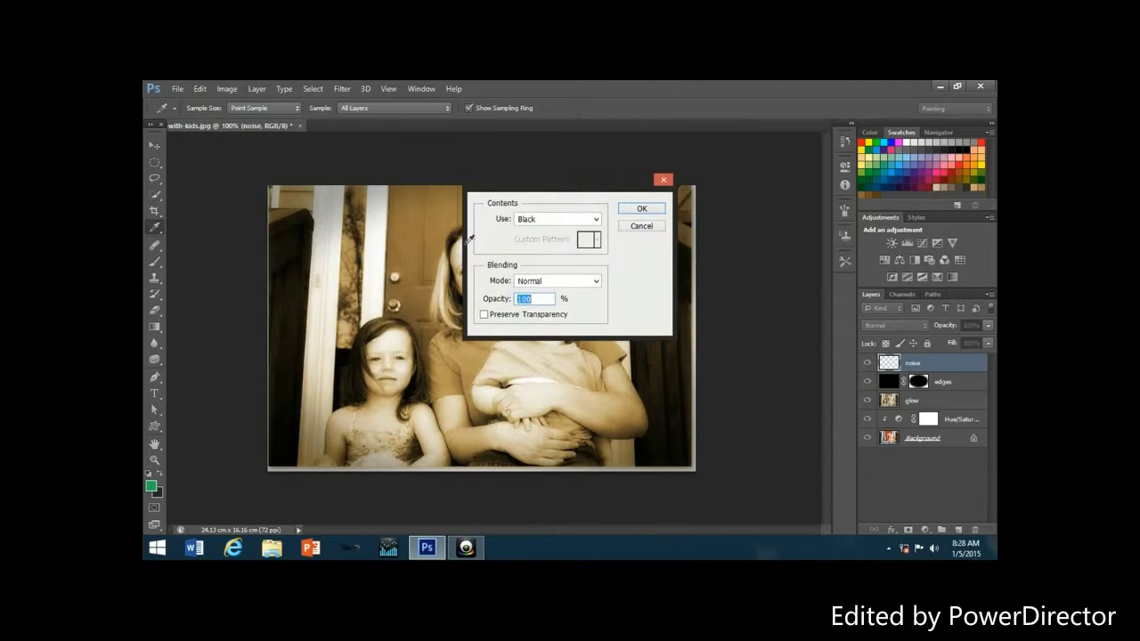
{"action": "left_click", "coordinate": [533, 301]}
{"action": "left_click", "coordinate": [643, 210]}
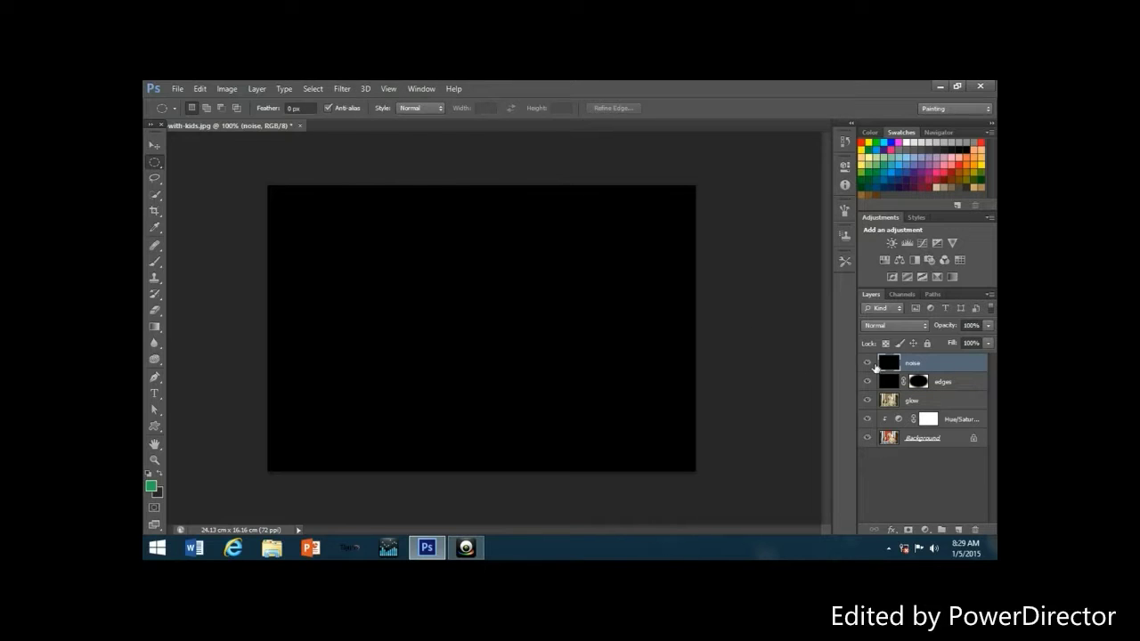
Step: Apply the Add Noise filter to the noise layer with an amount of 130%, Gaussian distribution and Monochromatic enabled
{"action": "left_click", "coordinate": [342, 89]}
{"action": "mouse_move", "coordinate": [418, 238]}
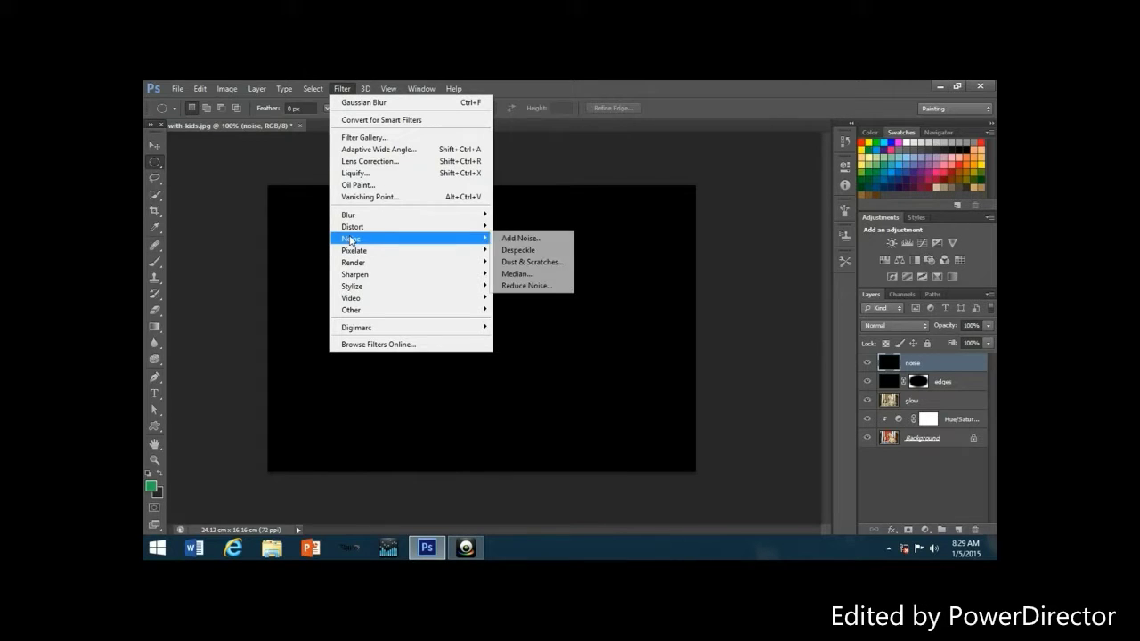
{"action": "left_click", "coordinate": [511, 239]}
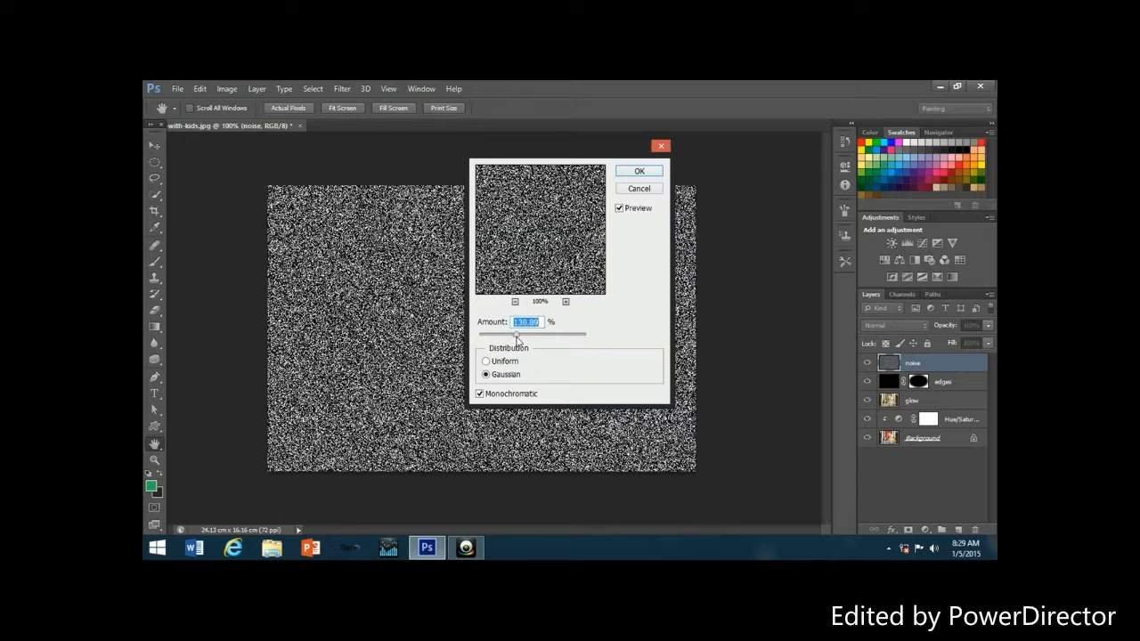
{"action": "key", "text": "BackSpace"}
{"action": "type", "text": "130"}
{"action": "left_click", "coordinate": [640, 175]}
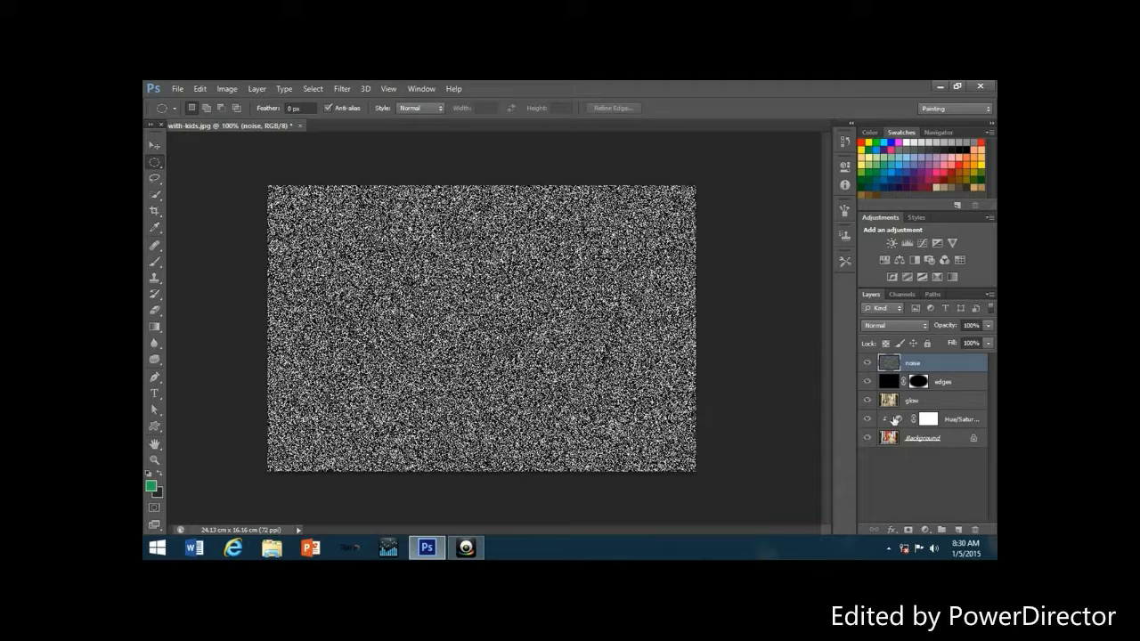
Step: Set the noise layer's blend mode to Soft Light and lower its opacity to 13%
{"action": "left_click", "coordinate": [925, 326]}
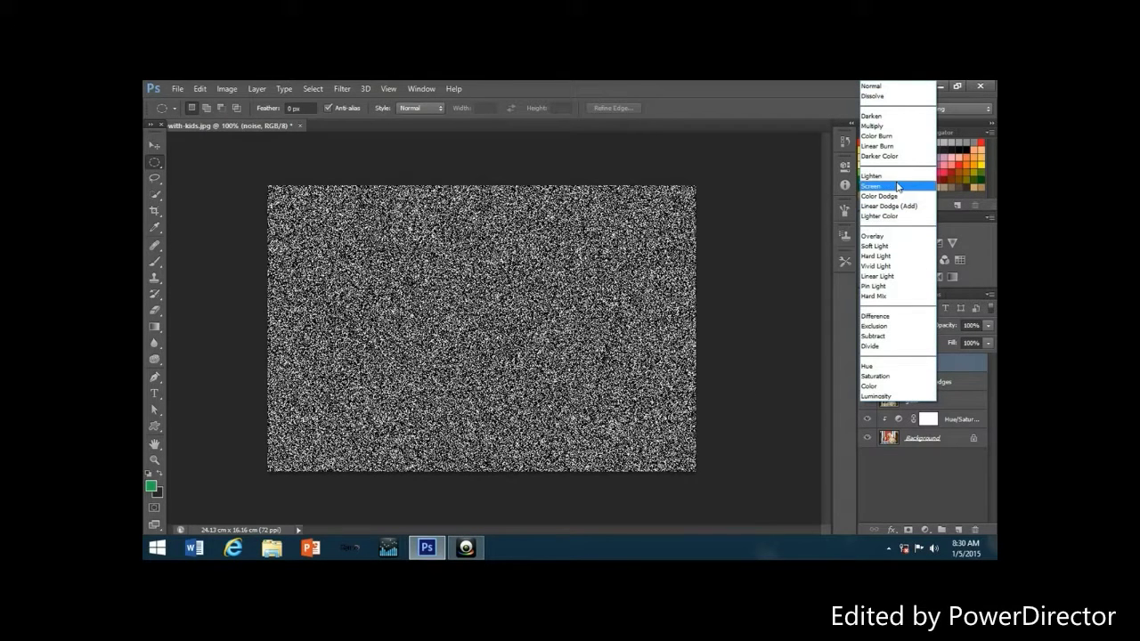
{"action": "left_click", "coordinate": [888, 245]}
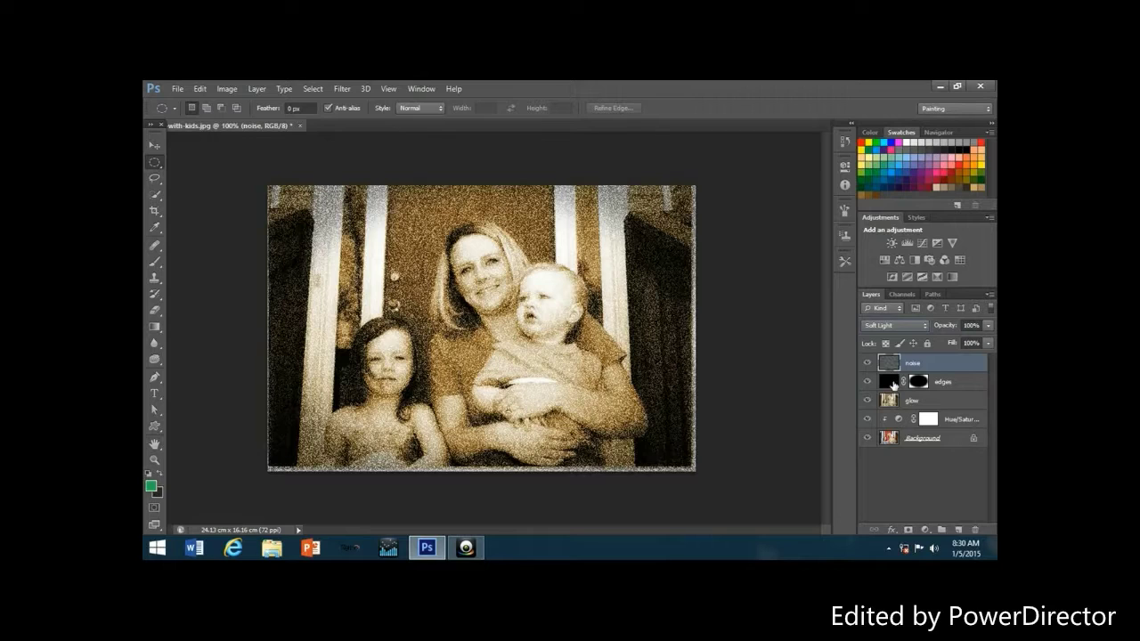
{"action": "left_click", "coordinate": [986, 326]}
{"action": "left_click_drag", "start_coordinate": [933, 347], "coordinate": [936, 347]}
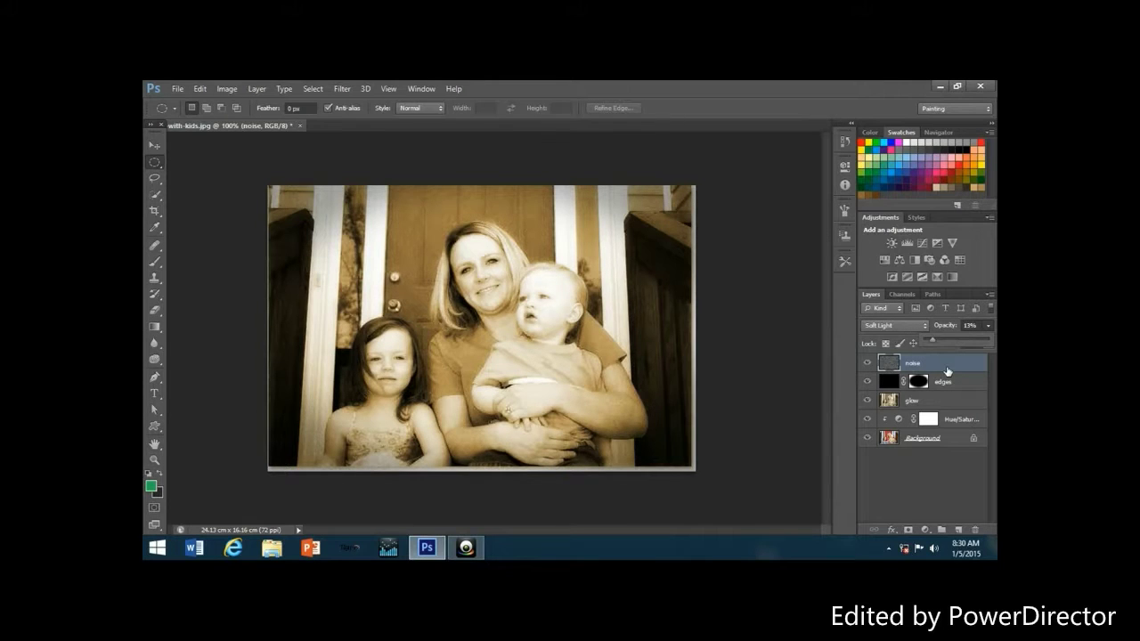
{"action": "left_click", "coordinate": [946, 371]}
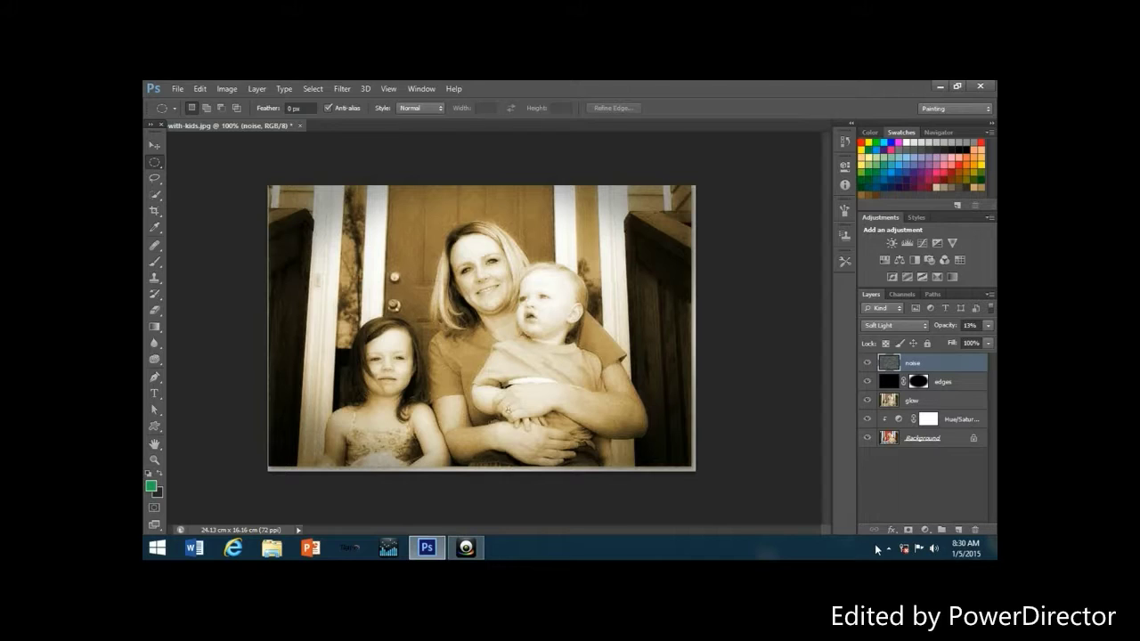
Step: Create a new layer named "grain" above the noise layer and fill it with black in Normal mode at 100% opacity
{"action": "left_click", "coordinate": [959, 530], "text": "alt"}
{"action": "type", "text": "grain"}
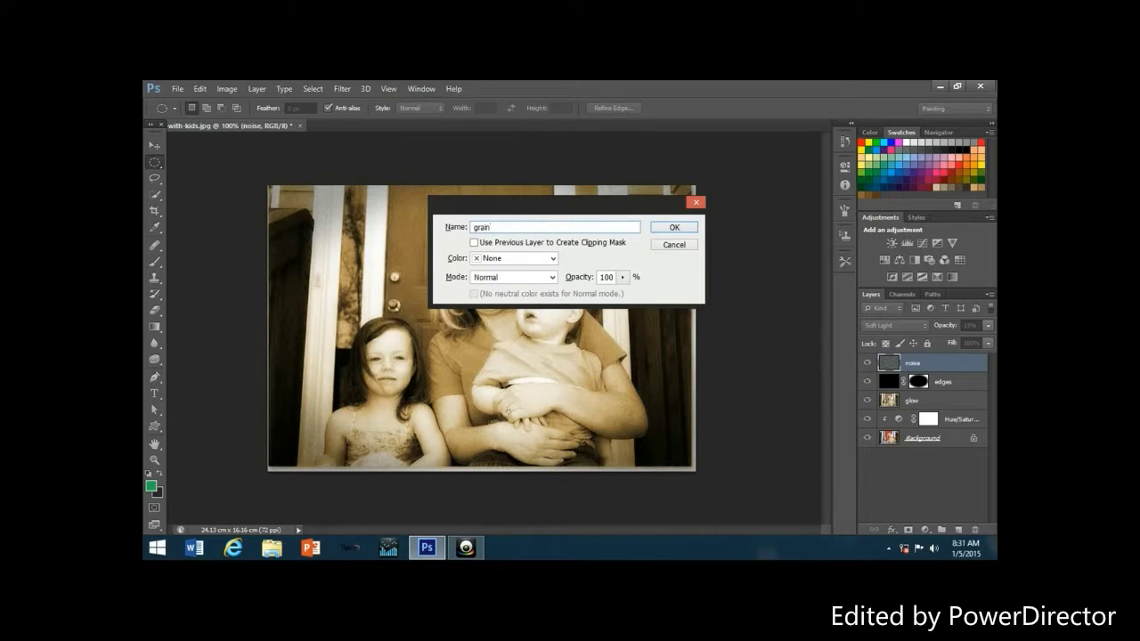
{"action": "key", "text": "Return"}
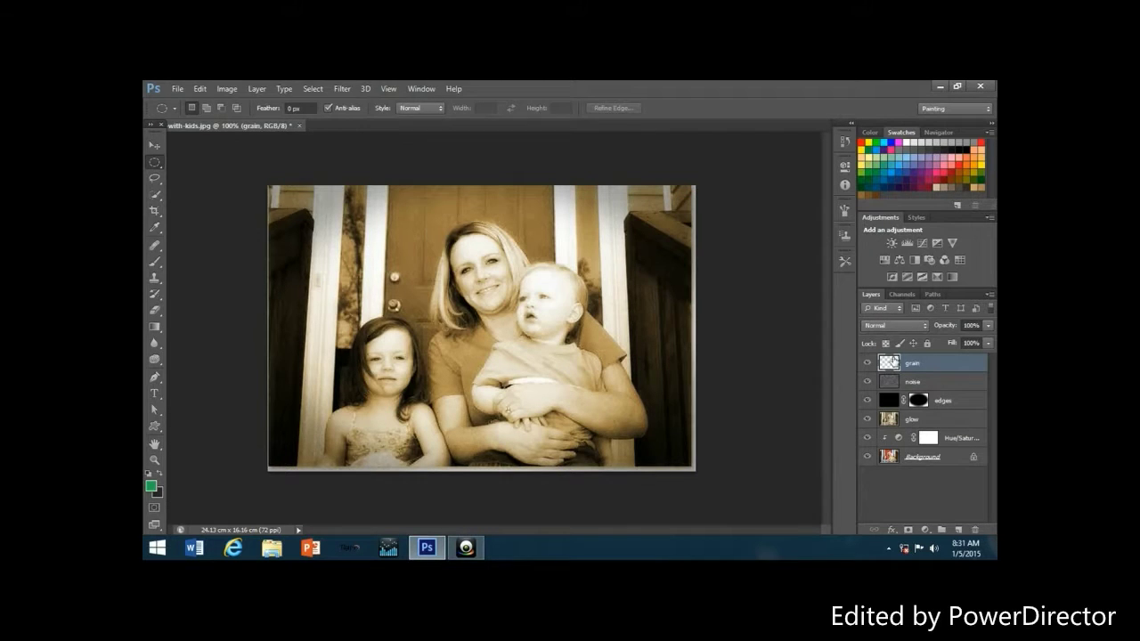
{"action": "left_click", "coordinate": [201, 89]}
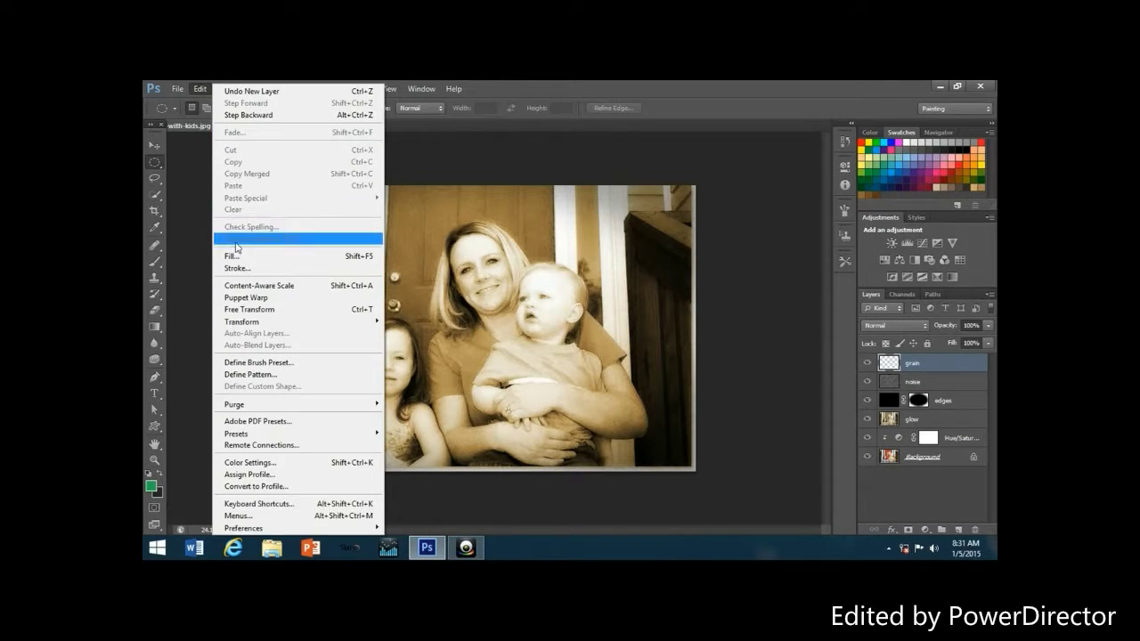
{"action": "left_click", "coordinate": [374, 256]}
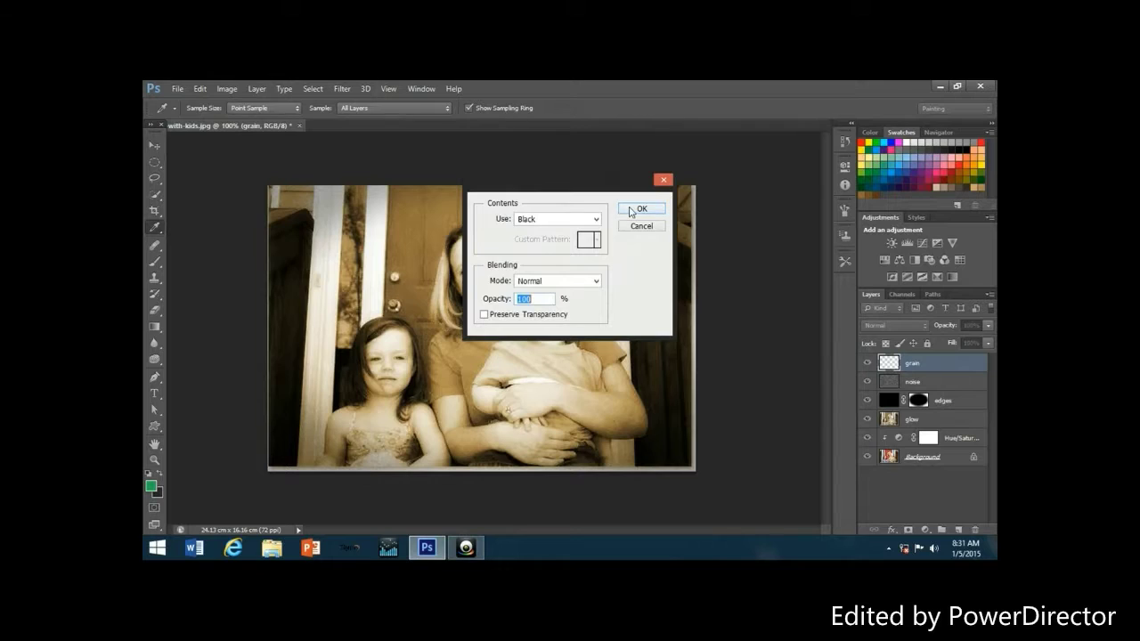
{"action": "left_click", "coordinate": [629, 207]}
{"action": "key", "text": "m"}
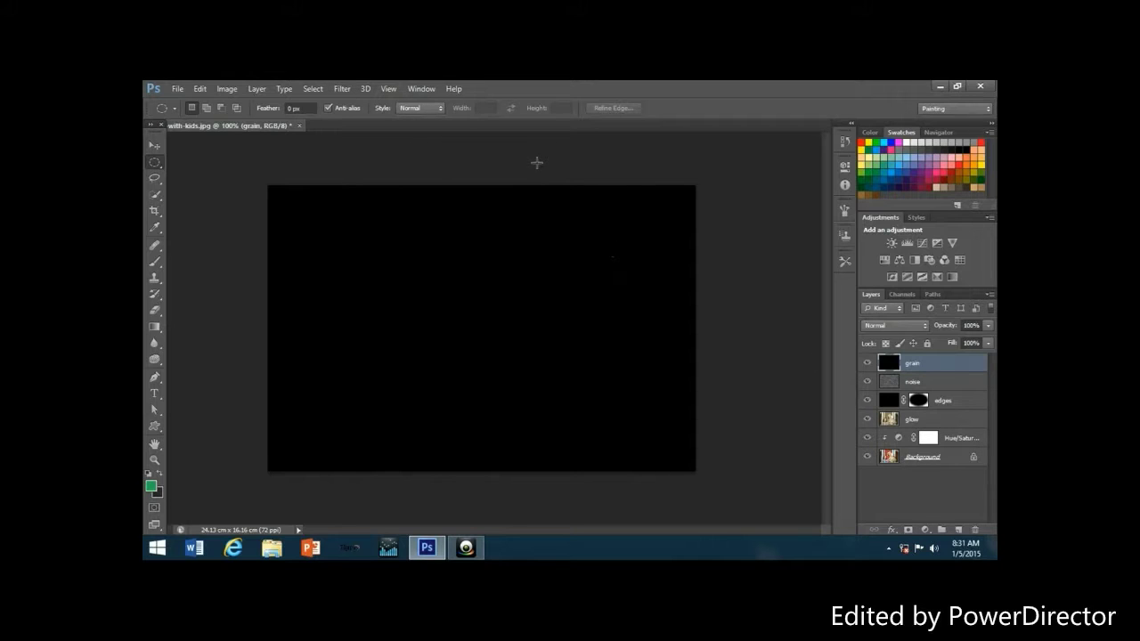
Step: Apply the Grain texture filter to the grain layer with intensity 70, contrast 80 and Vertical type, and set the layer's blend mode to Screen
{"action": "left_click", "coordinate": [341, 90]}
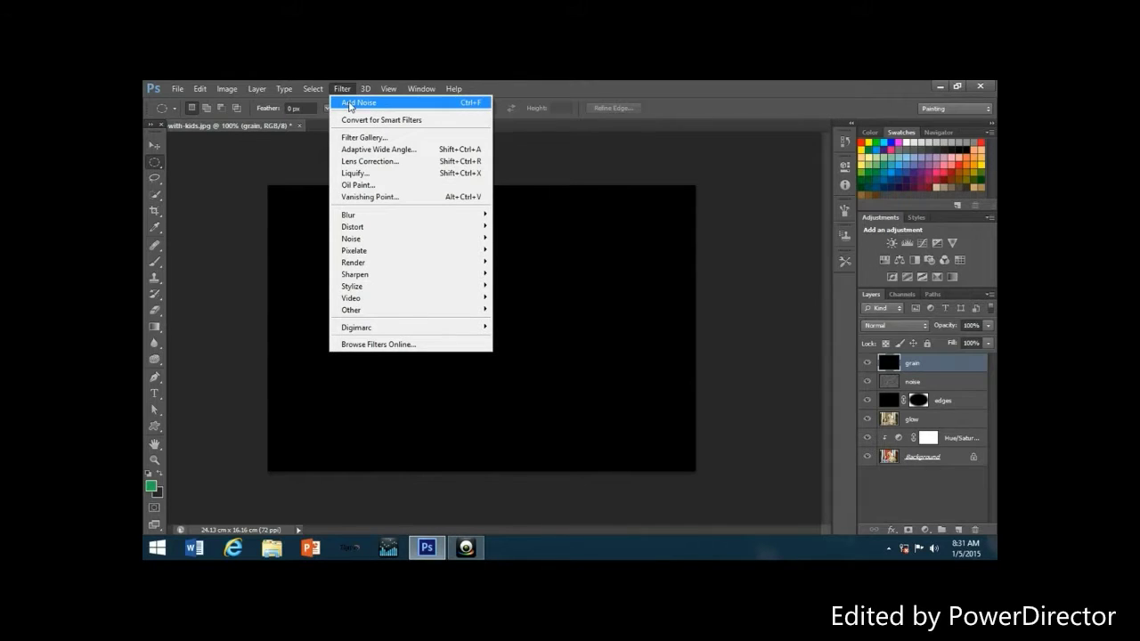
{"action": "left_click", "coordinate": [351, 91]}
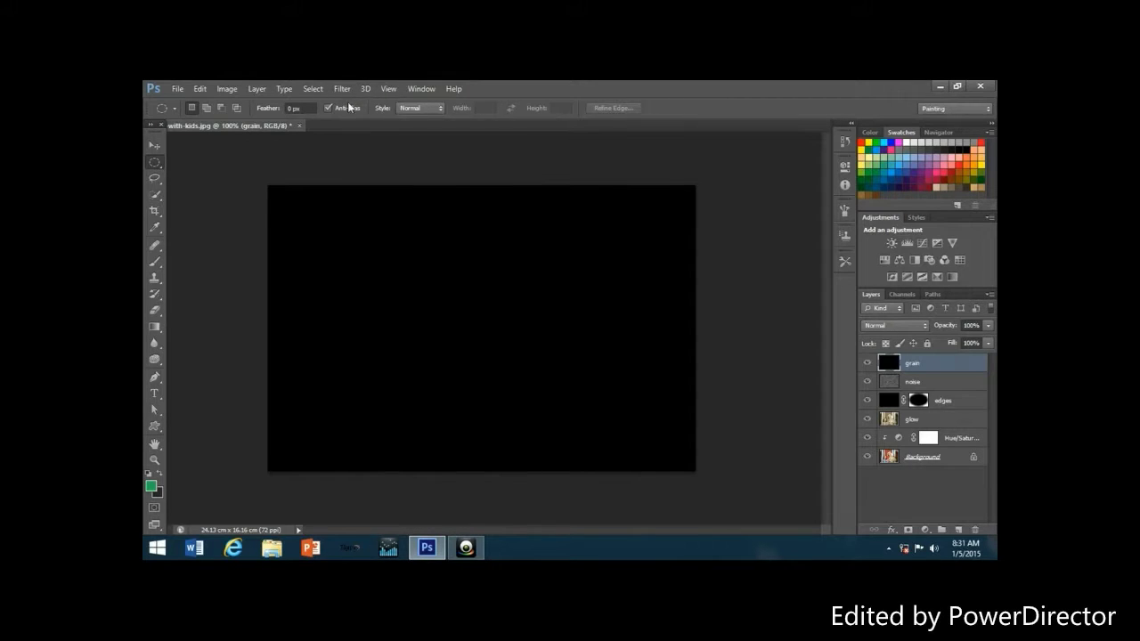
{"action": "left_click", "coordinate": [346, 89]}
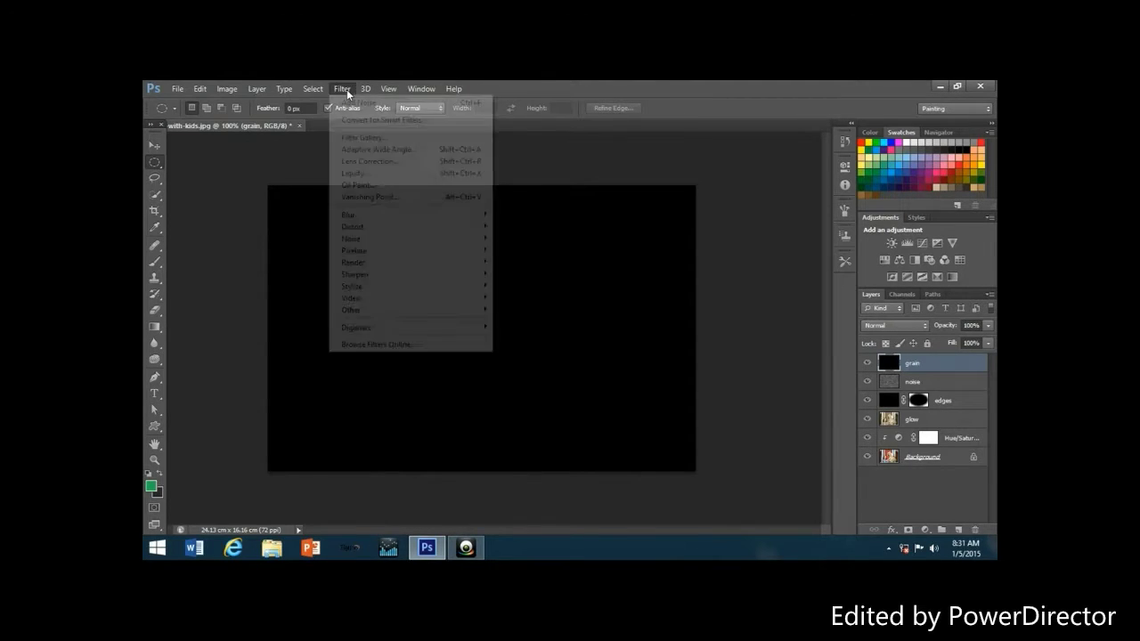
{"action": "left_click", "coordinate": [348, 138]}
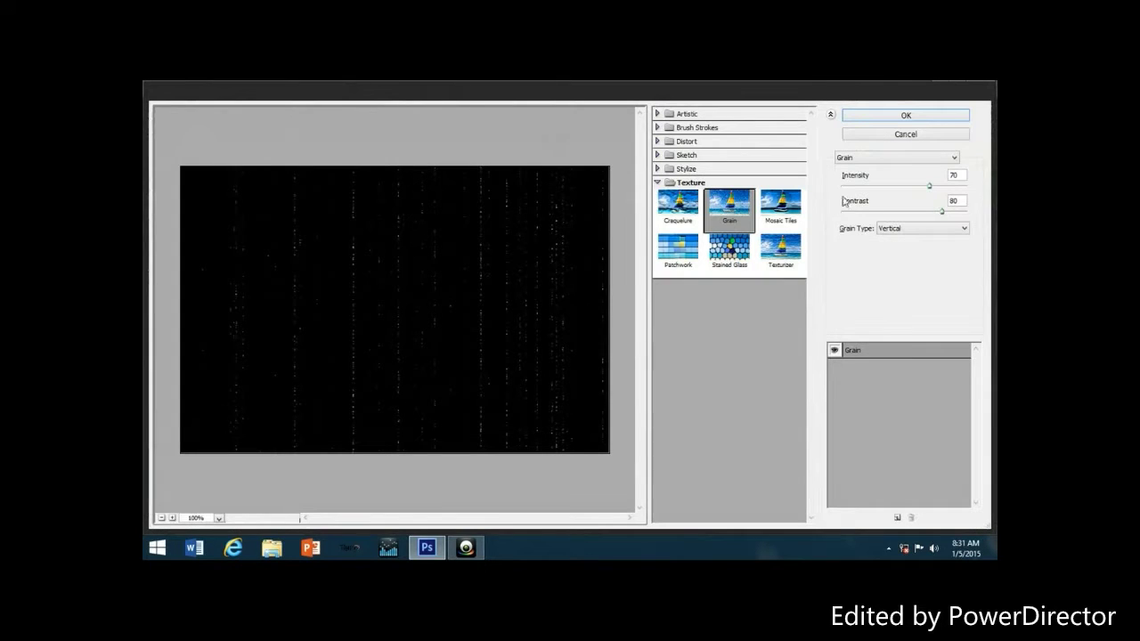
{"action": "double_click", "coordinate": [956, 176]}
{"action": "key", "text": "BackSpace"}
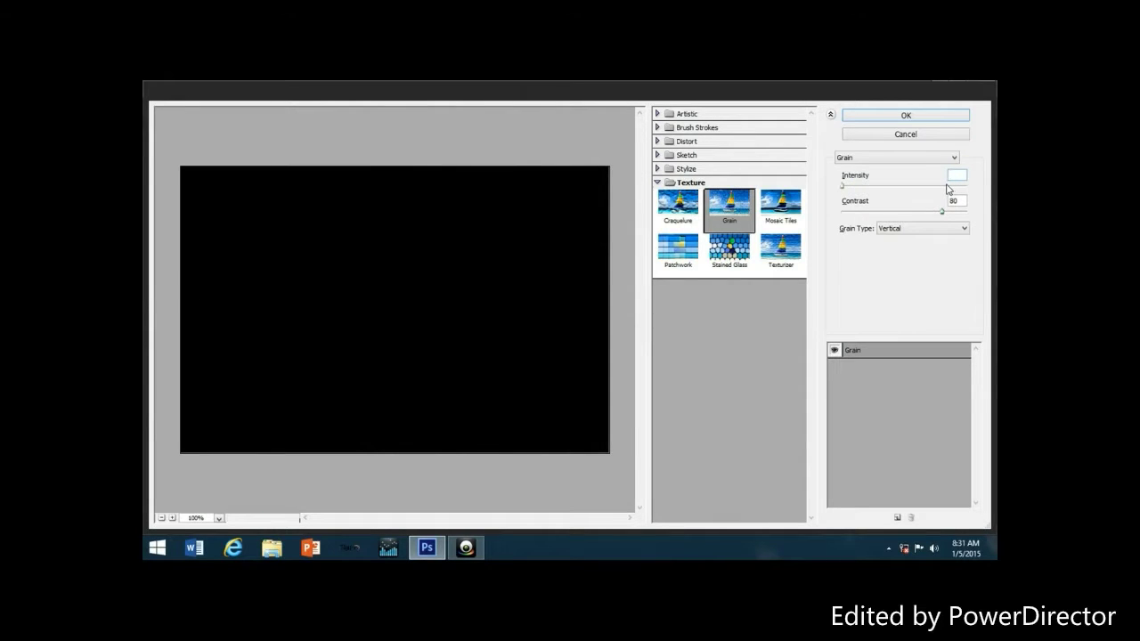
{"action": "type", "text": "70"}
{"action": "left_click", "coordinate": [952, 230]}
{"action": "left_click", "coordinate": [909, 305]}
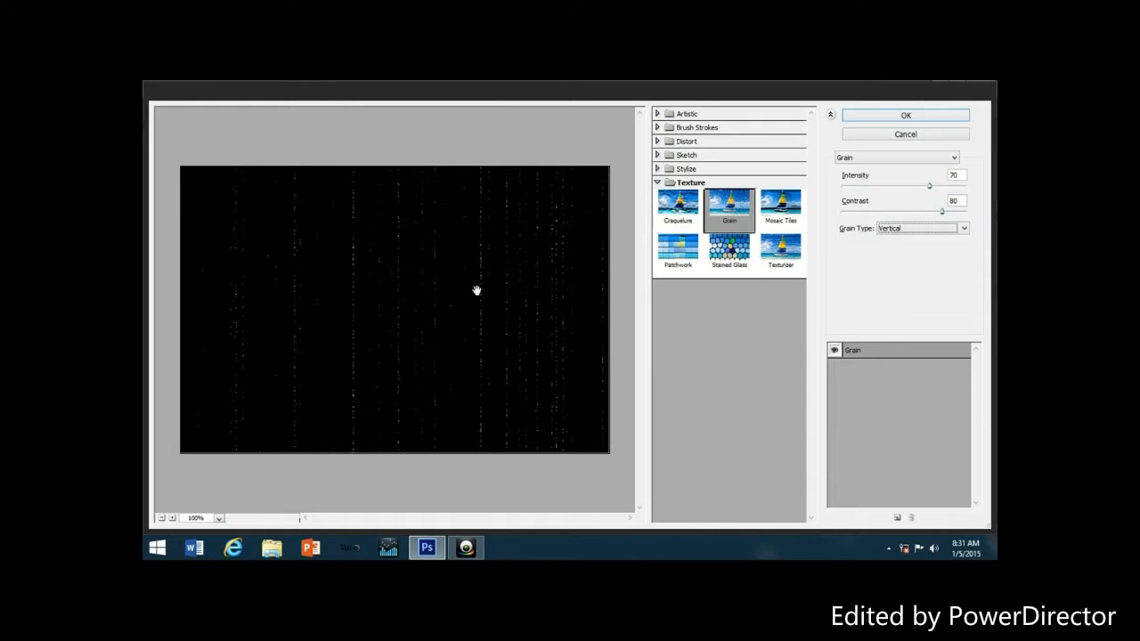
{"action": "left_click", "coordinate": [885, 118]}
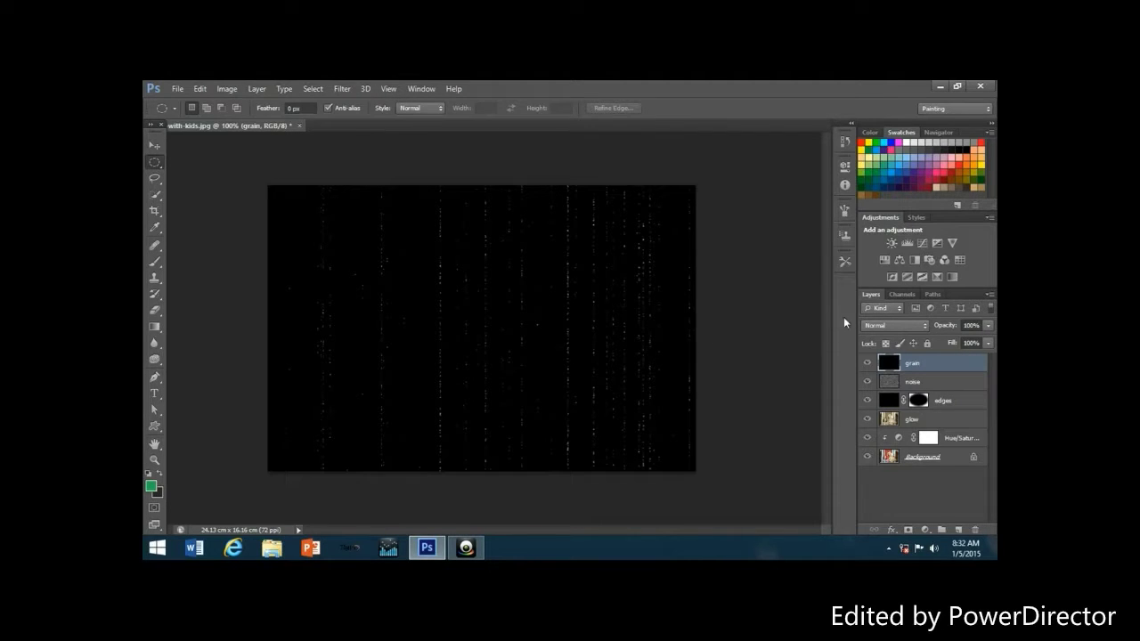
{"action": "left_click", "coordinate": [924, 326]}
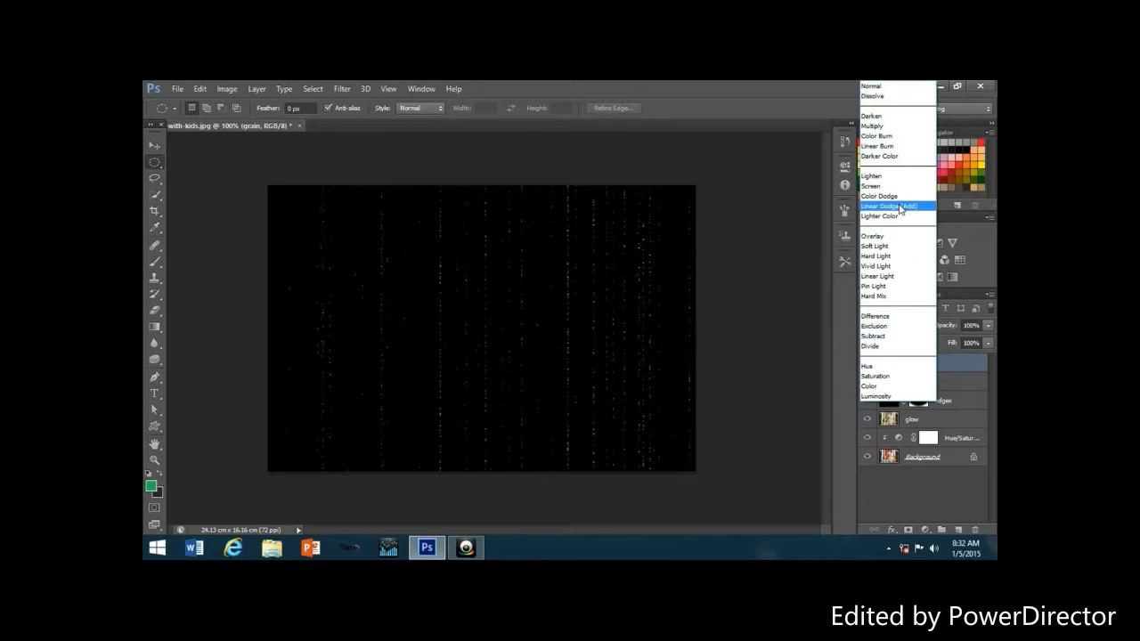
{"action": "left_click", "coordinate": [898, 187]}
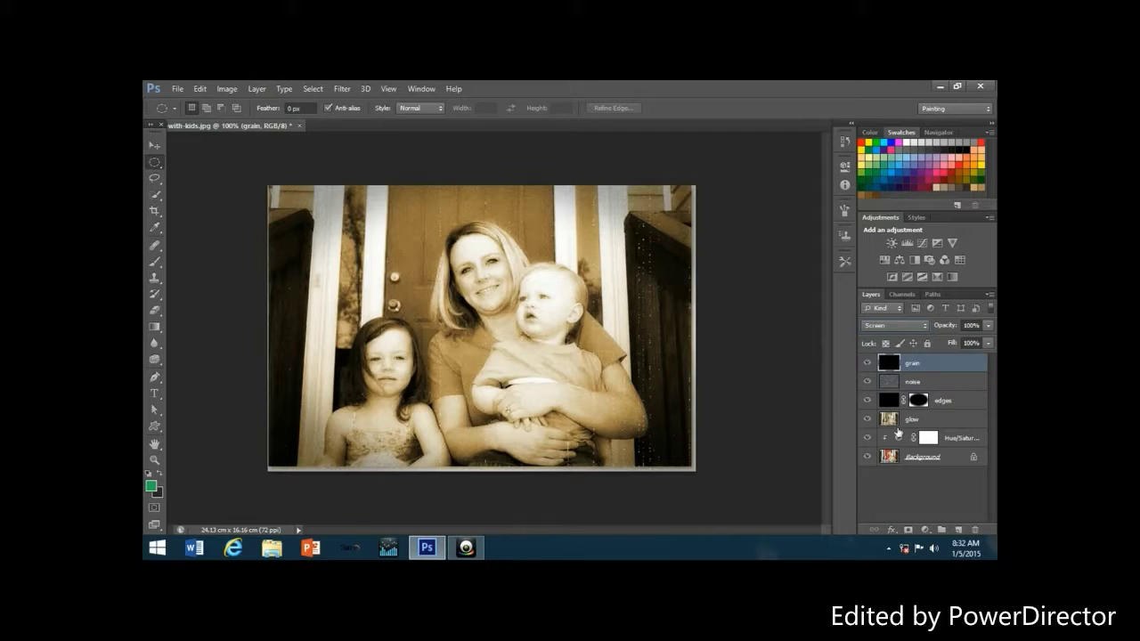
Step: Add a Levels adjustment clipped to the grain layer, moving its black and white input points slightly inward
{"action": "left_click", "coordinate": [926, 531]}
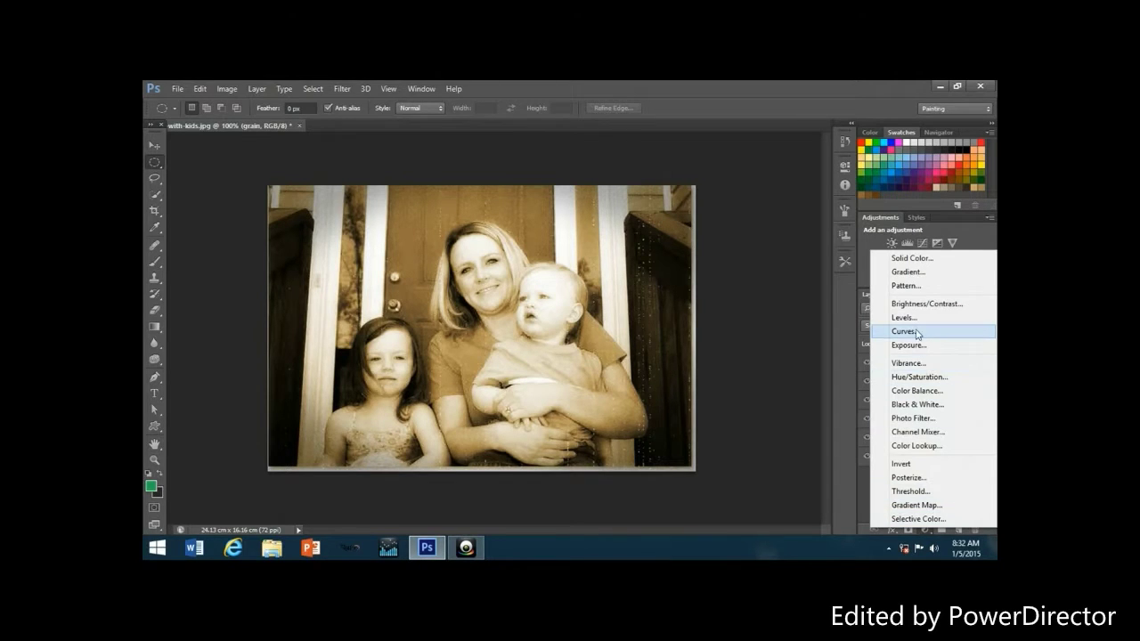
{"action": "left_click", "coordinate": [916, 332]}
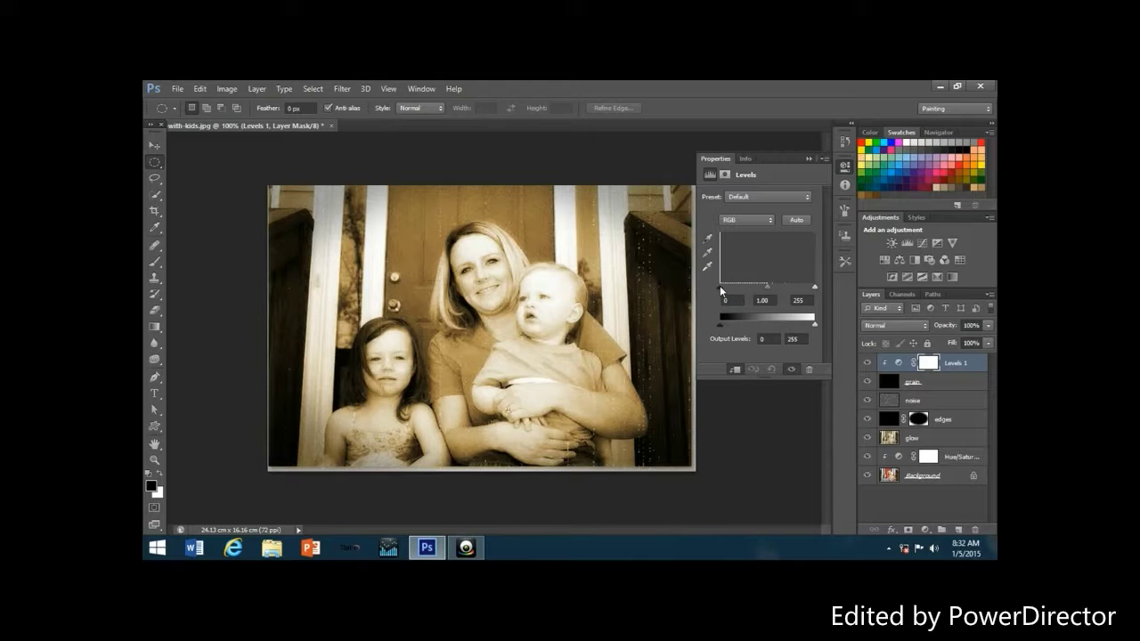
{"action": "left_click_drag", "start_coordinate": [719, 285], "coordinate": [720, 285]}
{"action": "left_click_drag", "start_coordinate": [719, 286], "coordinate": [727, 288]}
{"action": "left_click_drag", "start_coordinate": [812, 287], "coordinate": [808, 287]}
{"action": "left_click", "coordinate": [808, 160]}
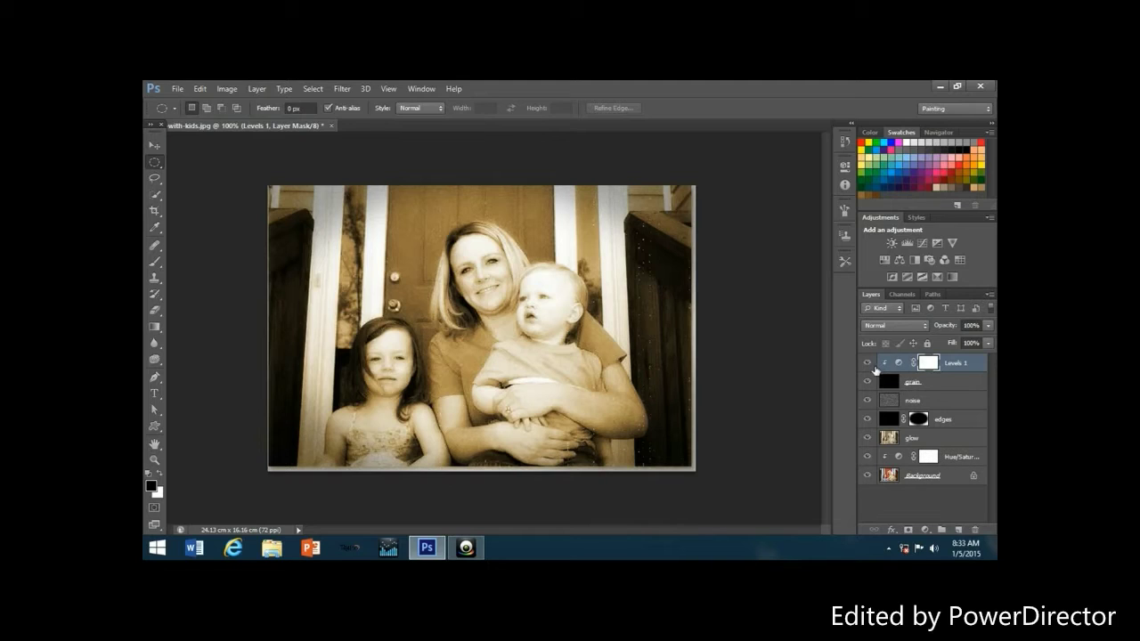
Step: Lower the opacity of the Hue/Saturation adjustment layer to 90%
{"action": "left_click", "coordinate": [951, 456]}
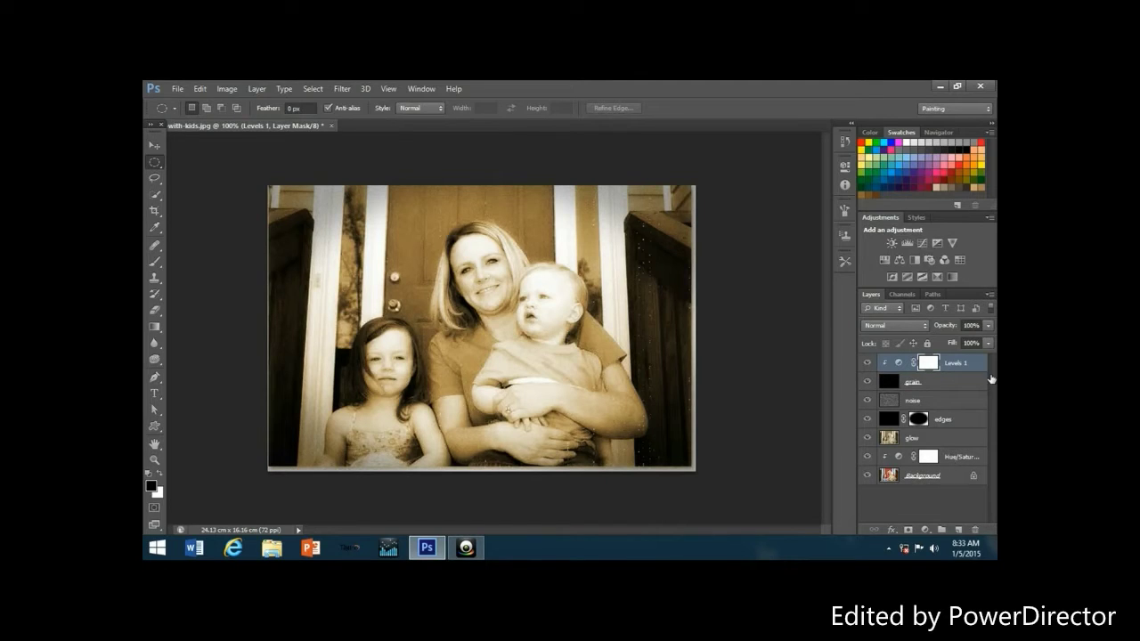
{"action": "left_click", "coordinate": [988, 328]}
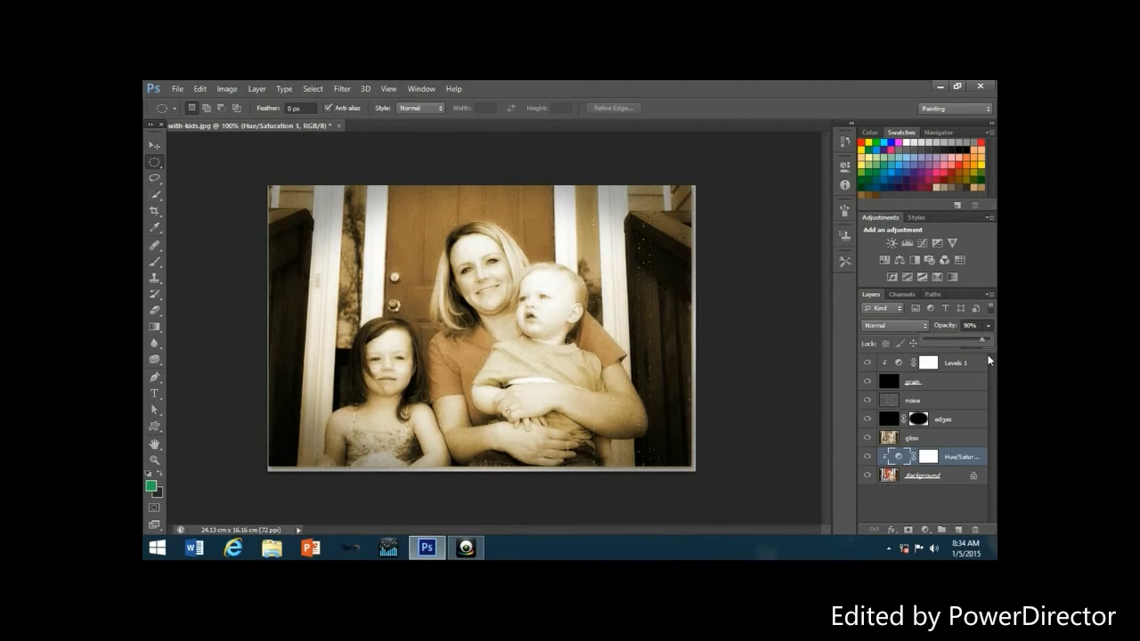
{"action": "left_click", "coordinate": [986, 360]}
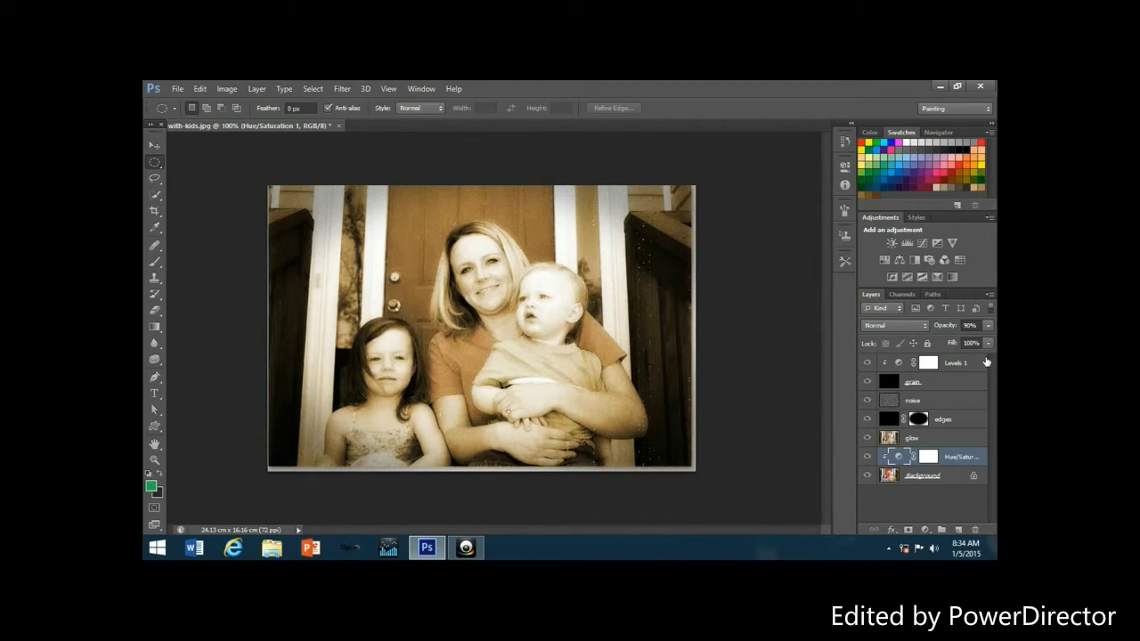